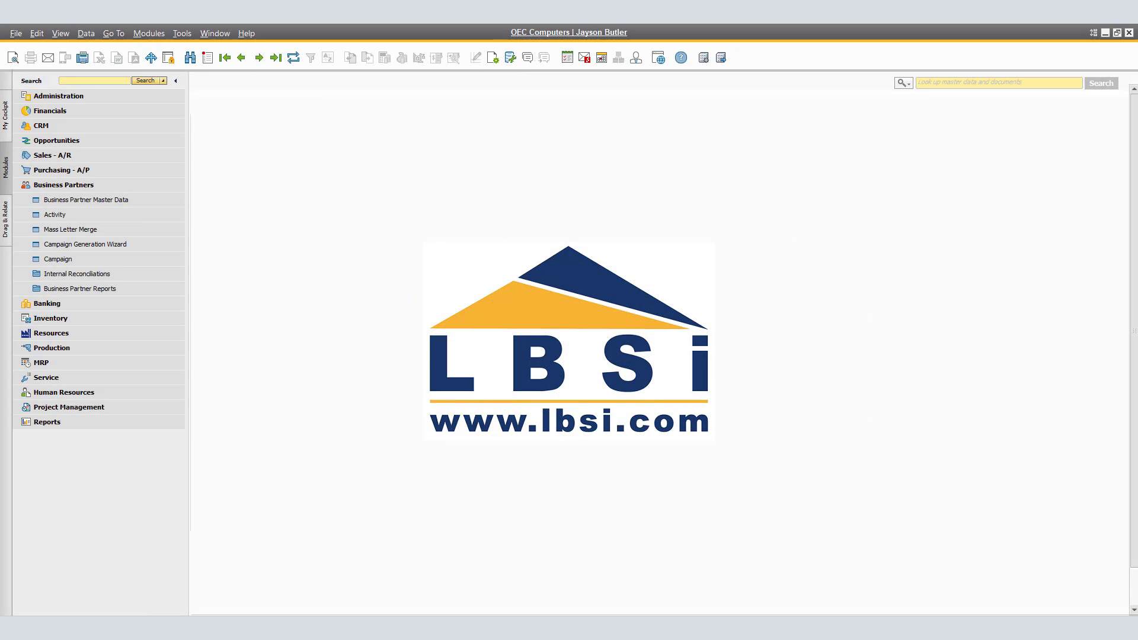
Open the Microchips business partner master data and check its payment terms.
click(138, 201)
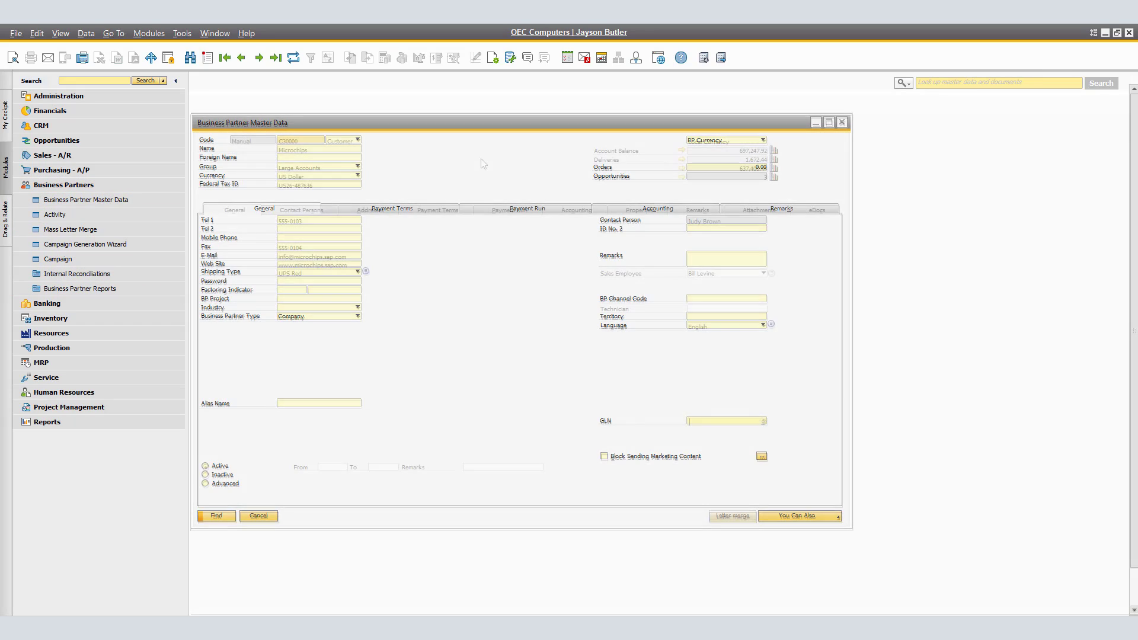
click(462, 213)
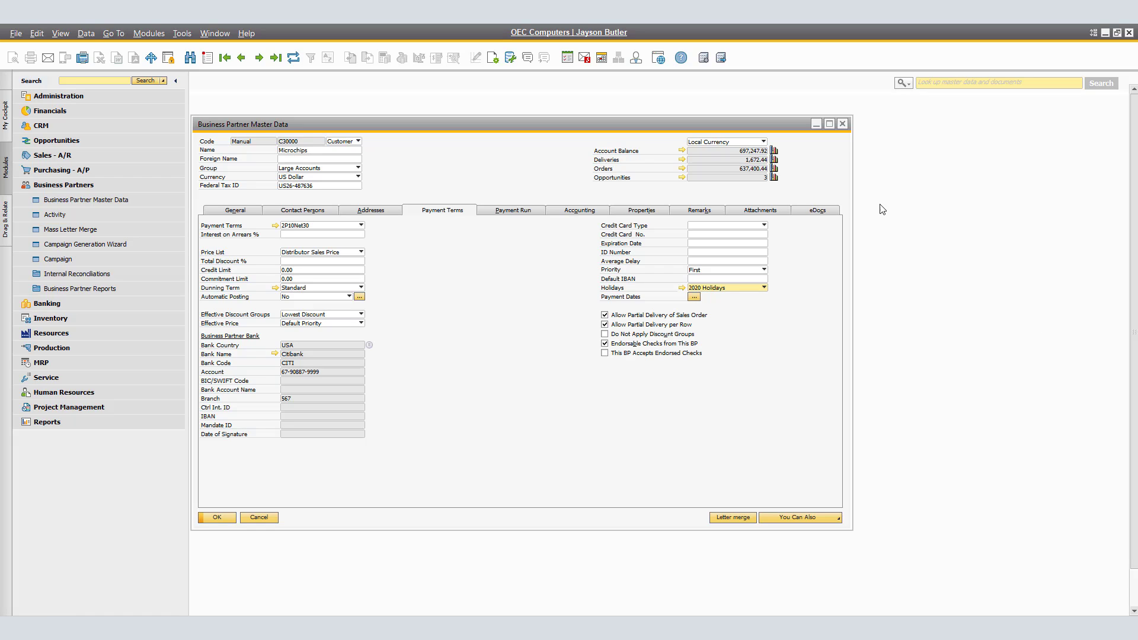
click(842, 125)
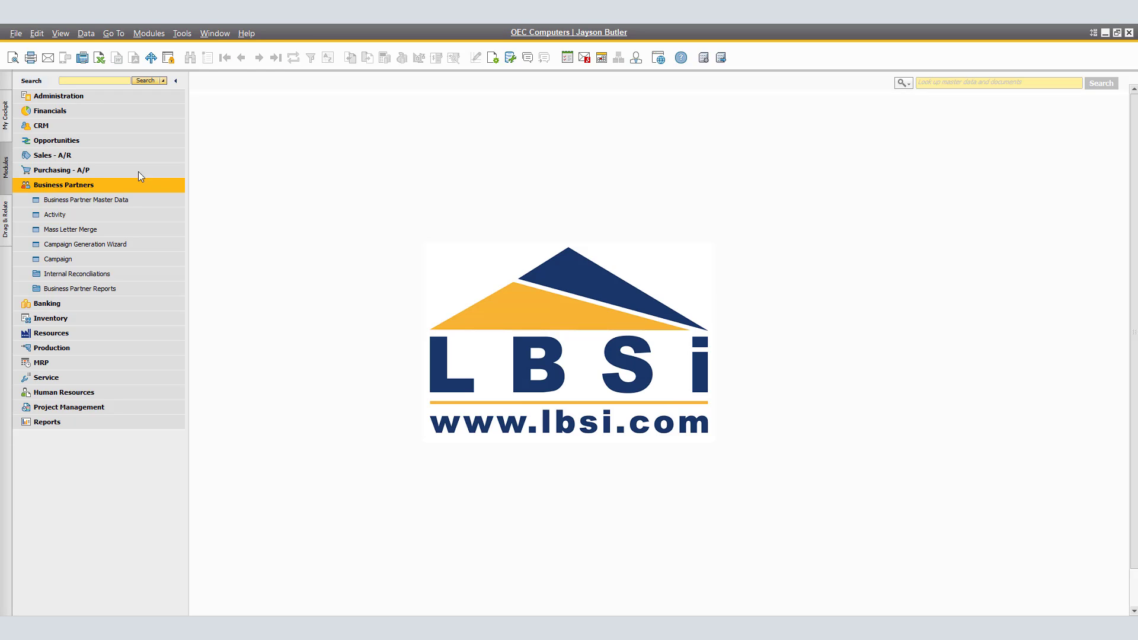
Open Special Prices for Business Partners among the inventory price lists.
click(88, 184)
click(70, 219)
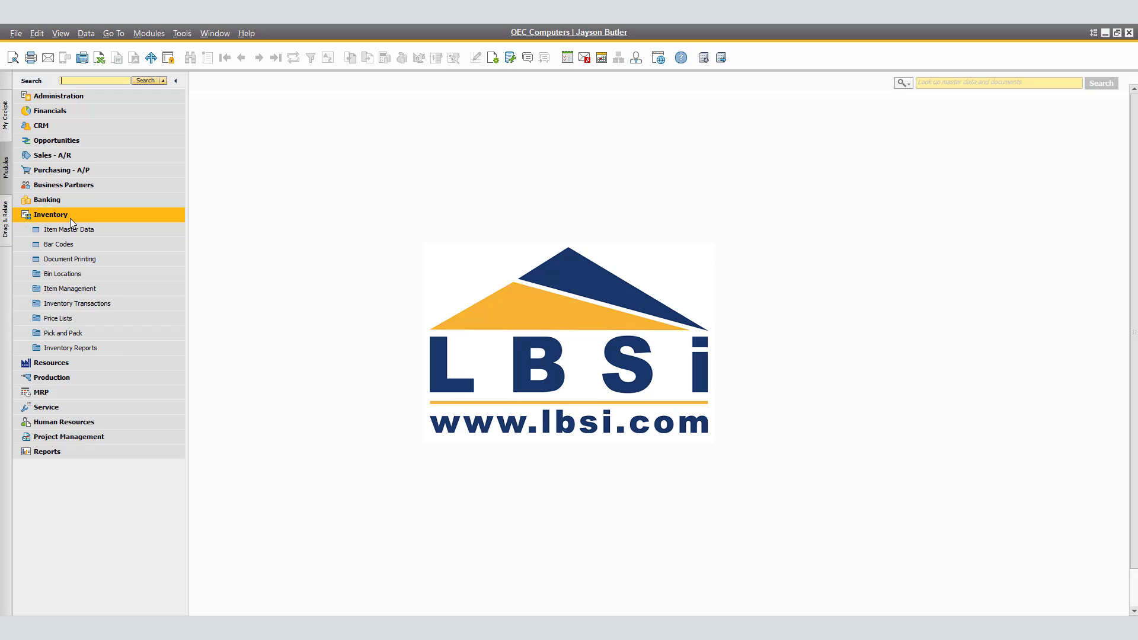
click(76, 318)
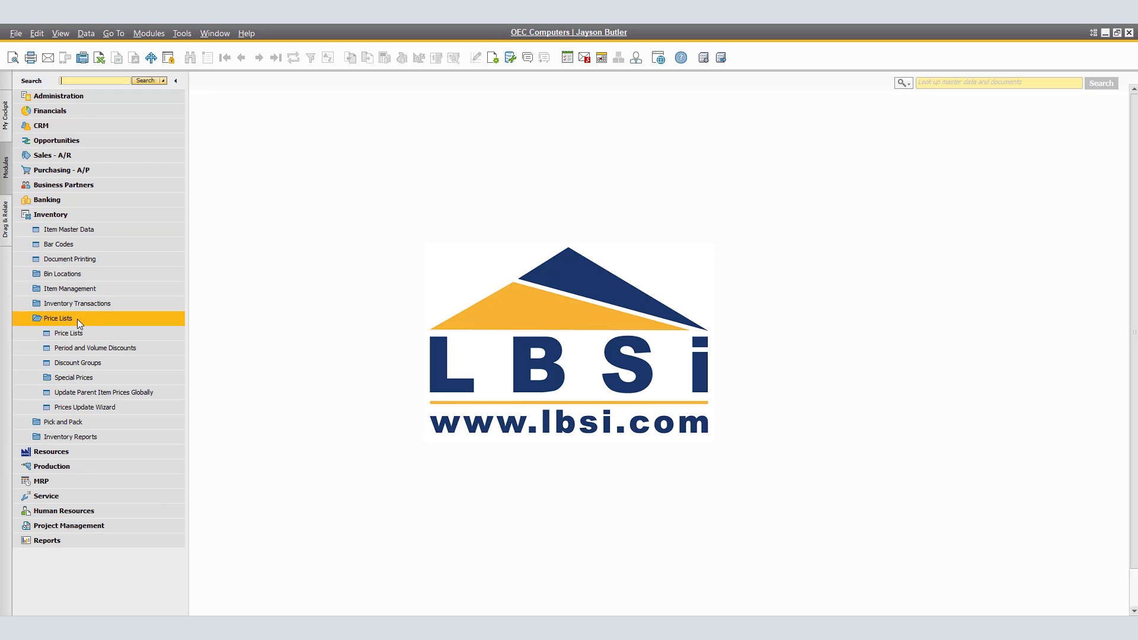
click(97, 376)
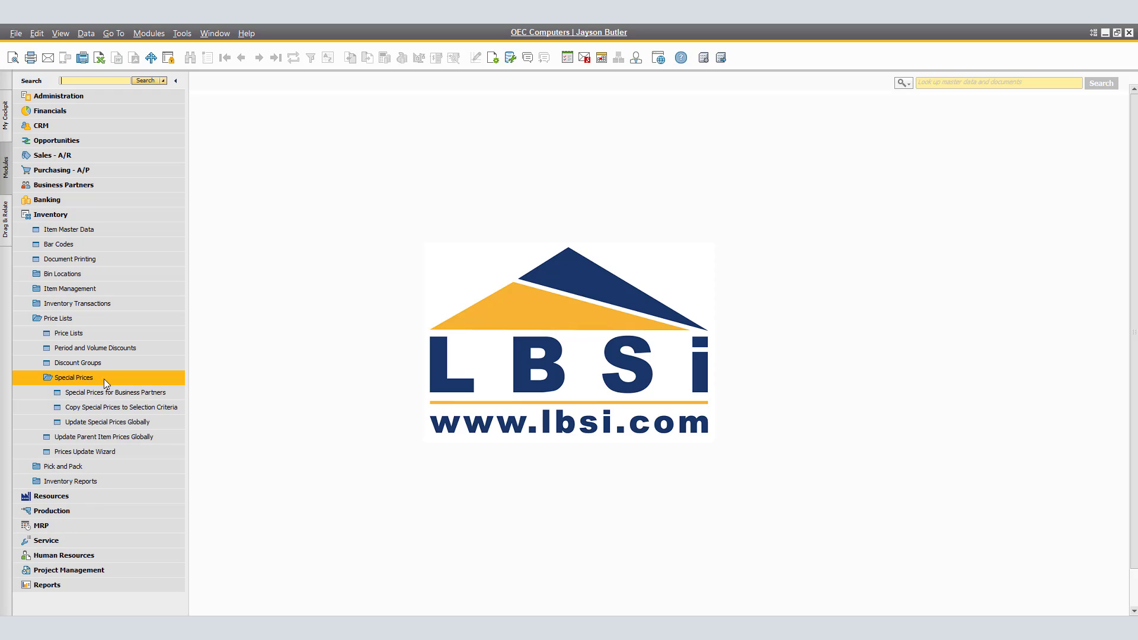
click(167, 392)
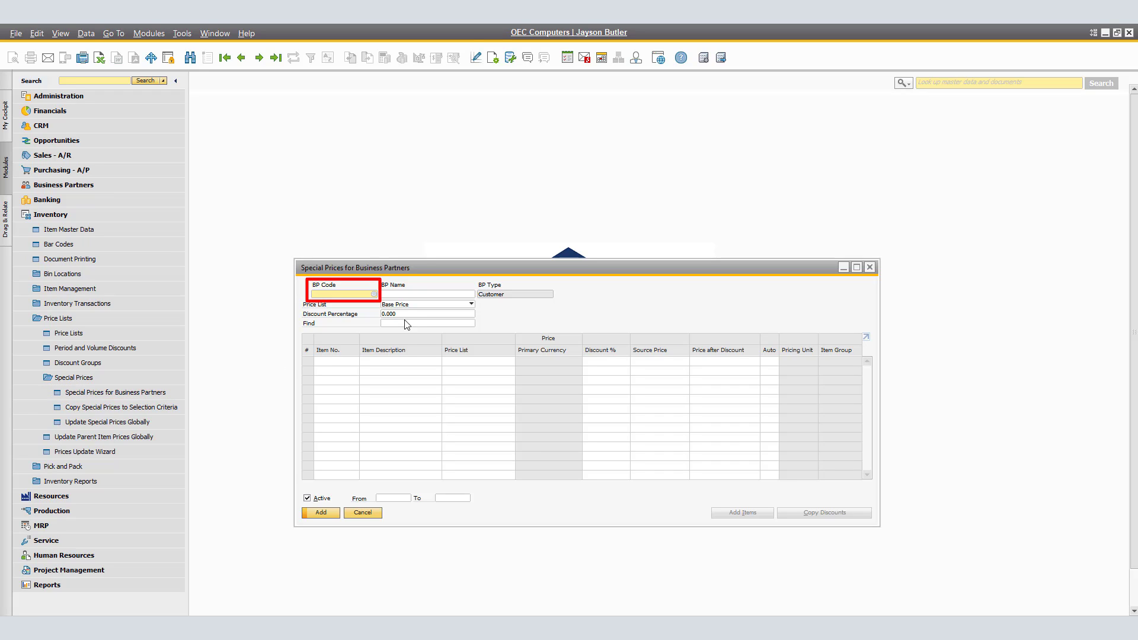
Set up special prices for customer Microchips with the Distributor Sales Price list and a 5% discount.
click(471, 304)
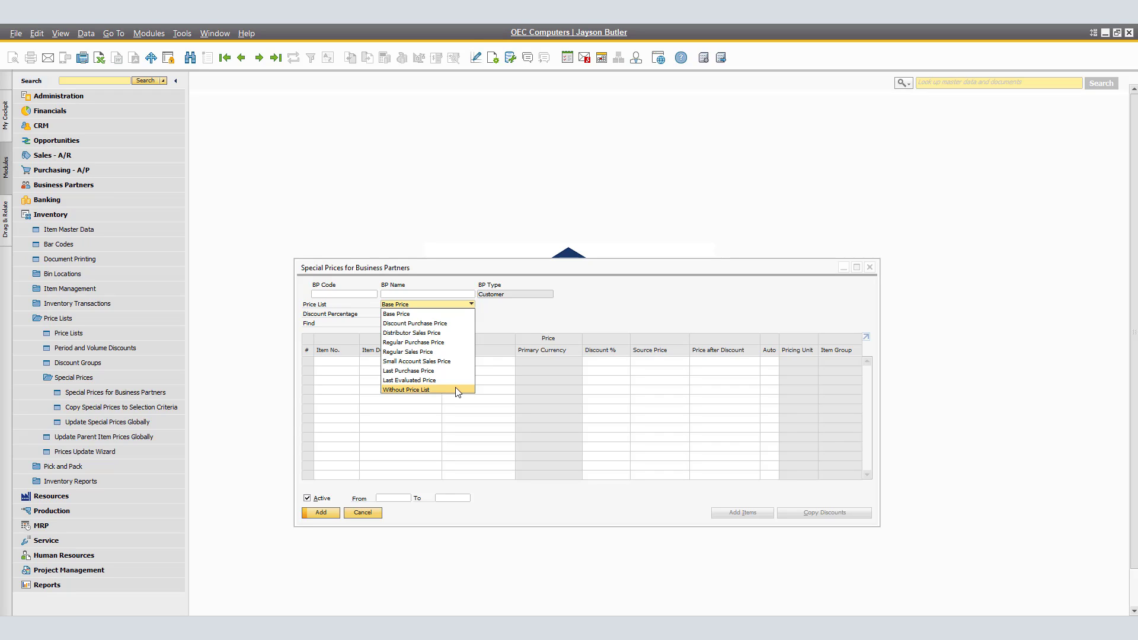
click(460, 313)
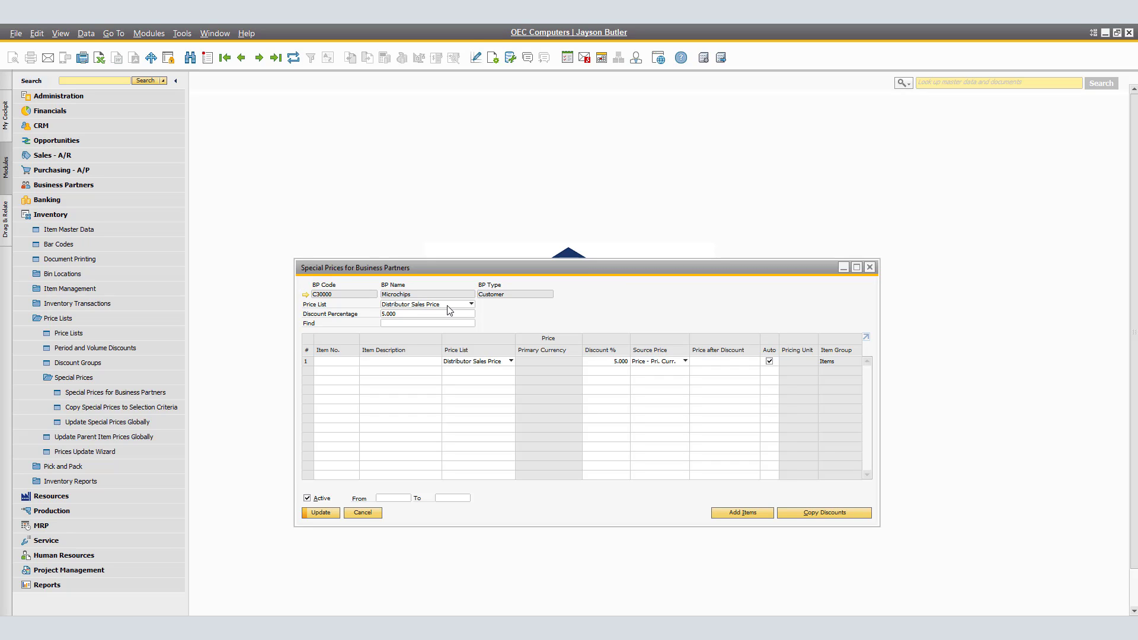
click(434, 317)
Add all items of the PC item group to the special prices table.
click(347, 362)
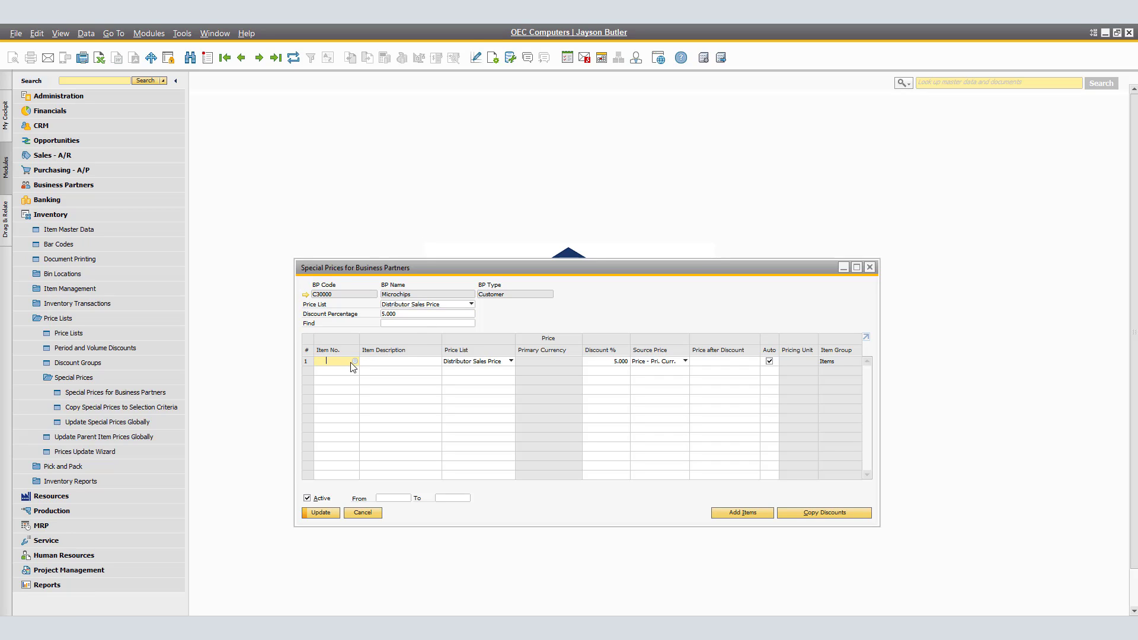
click(743, 512)
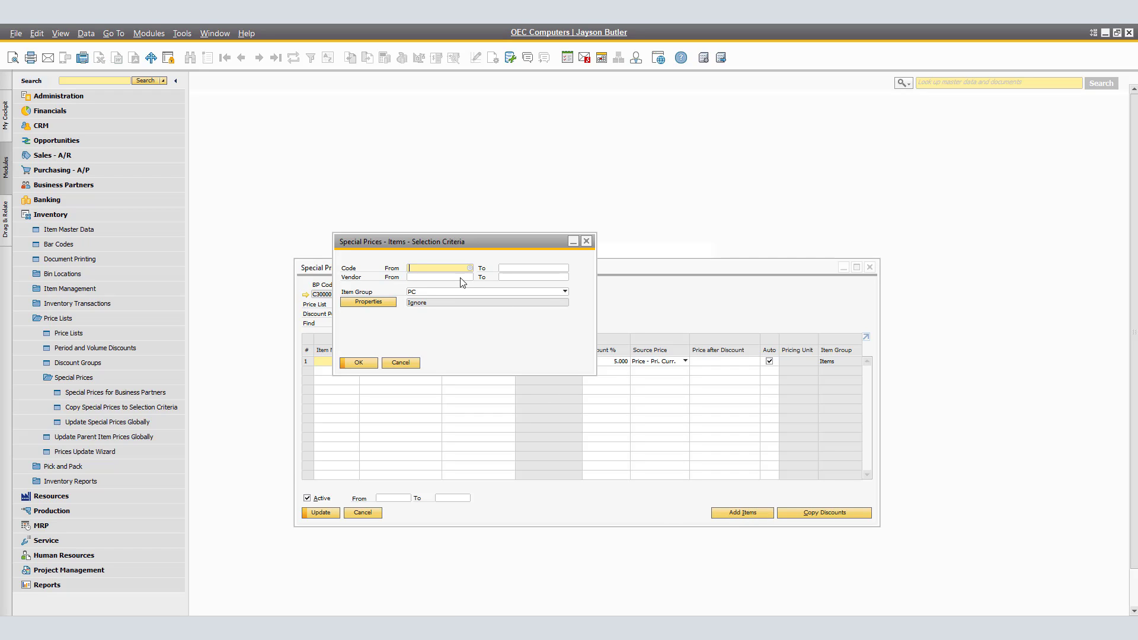
click(450, 293)
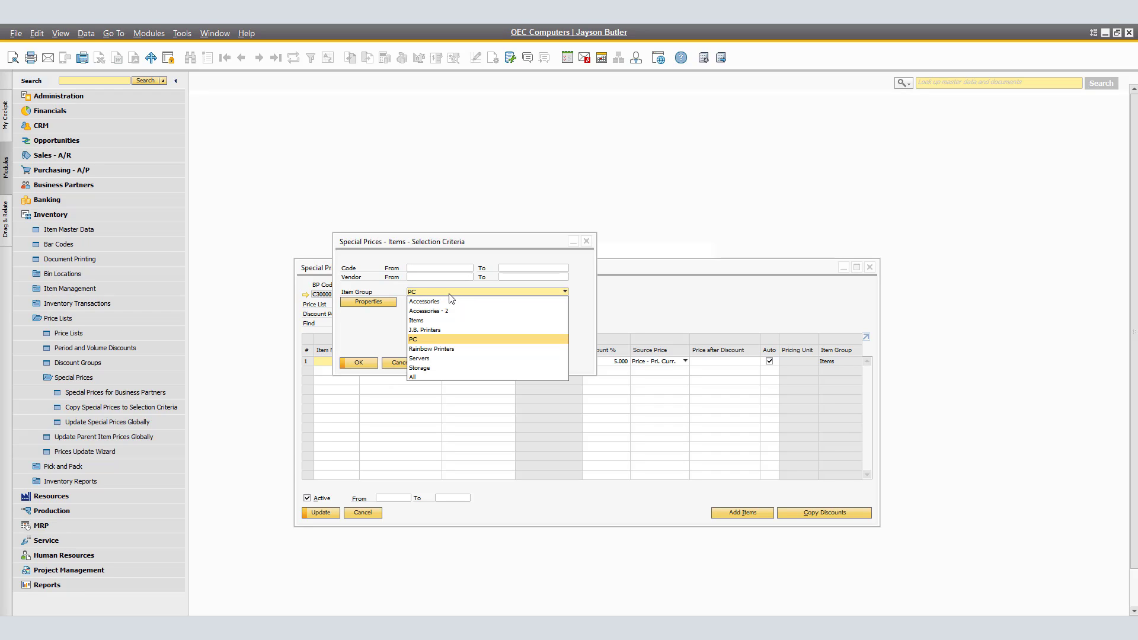
click(449, 293)
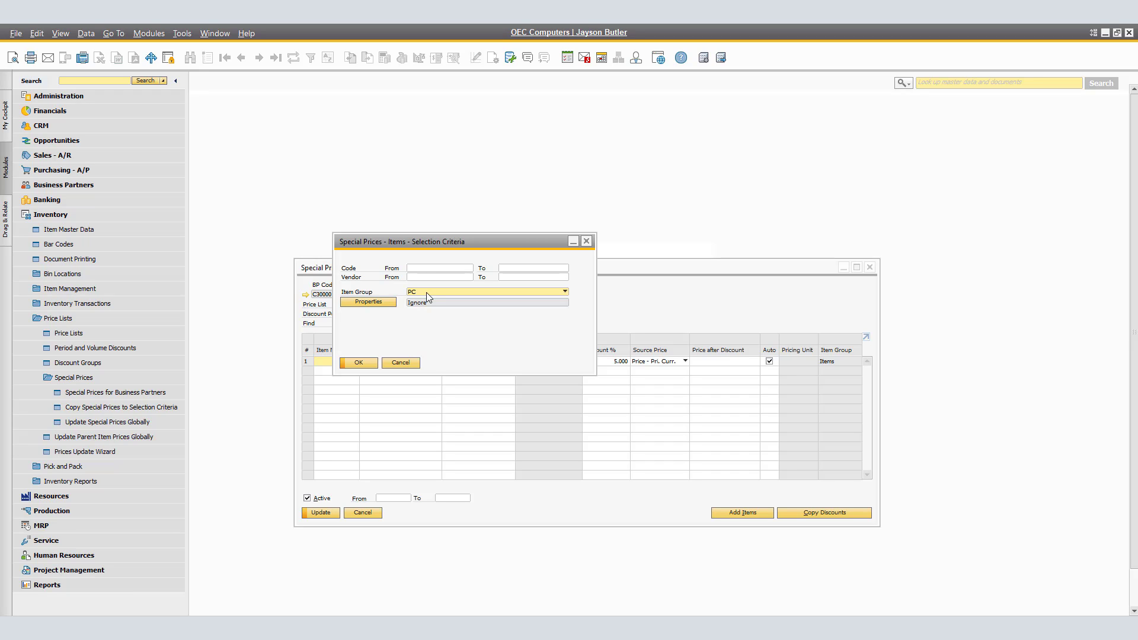
click(370, 364)
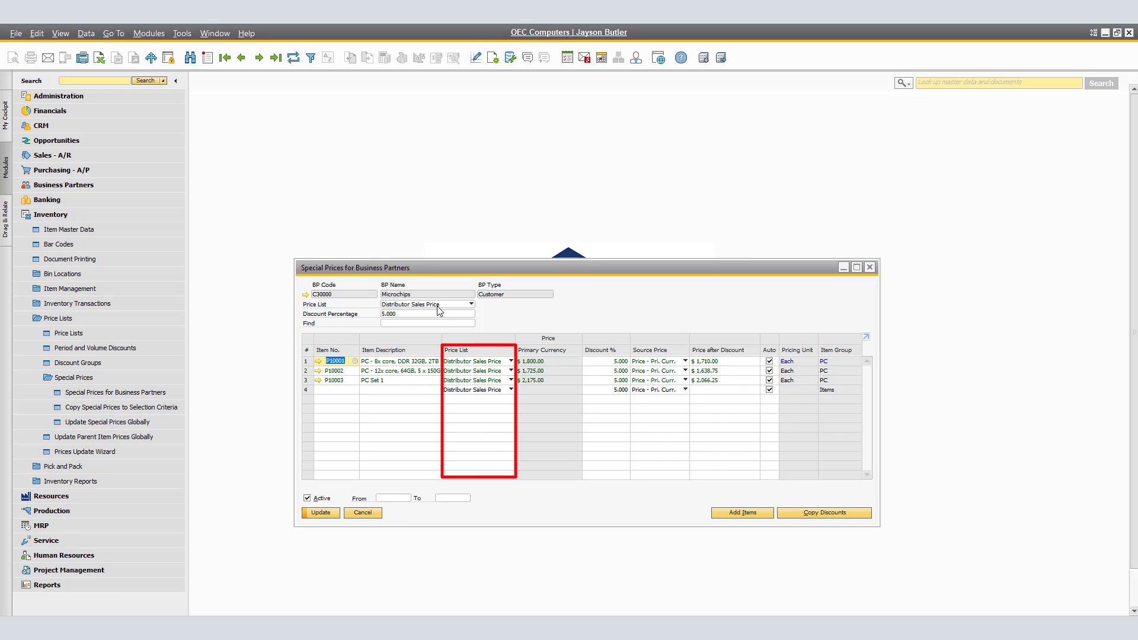
Check the price list choices for item P10001 and make the special prices valid from 12/01/2020 to 03/01/2021.
click(511, 361)
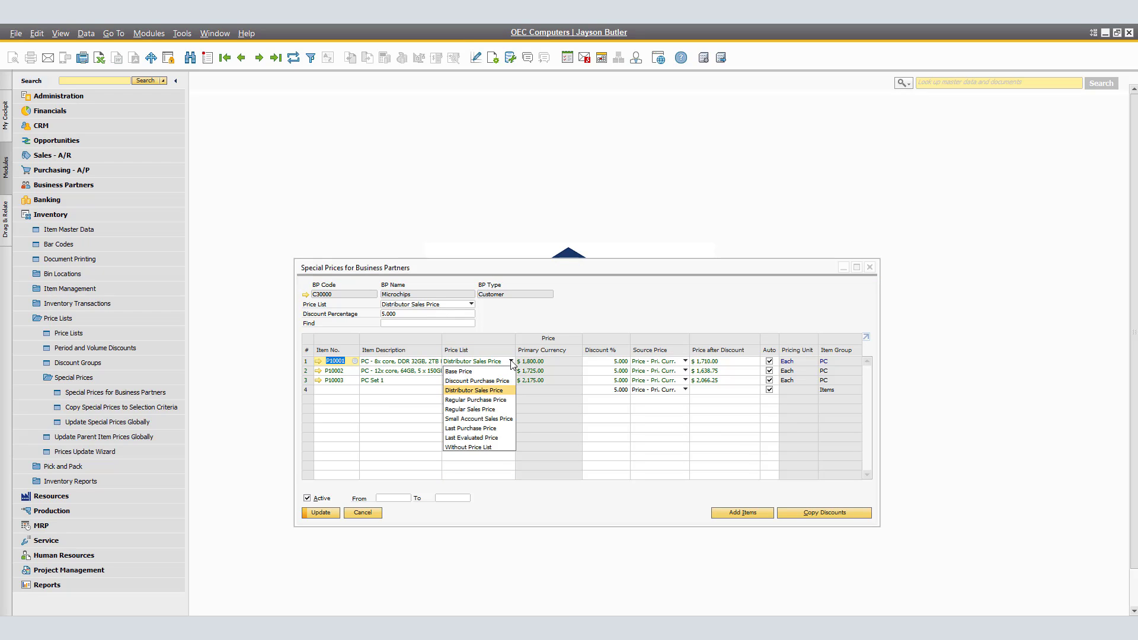
click(512, 334)
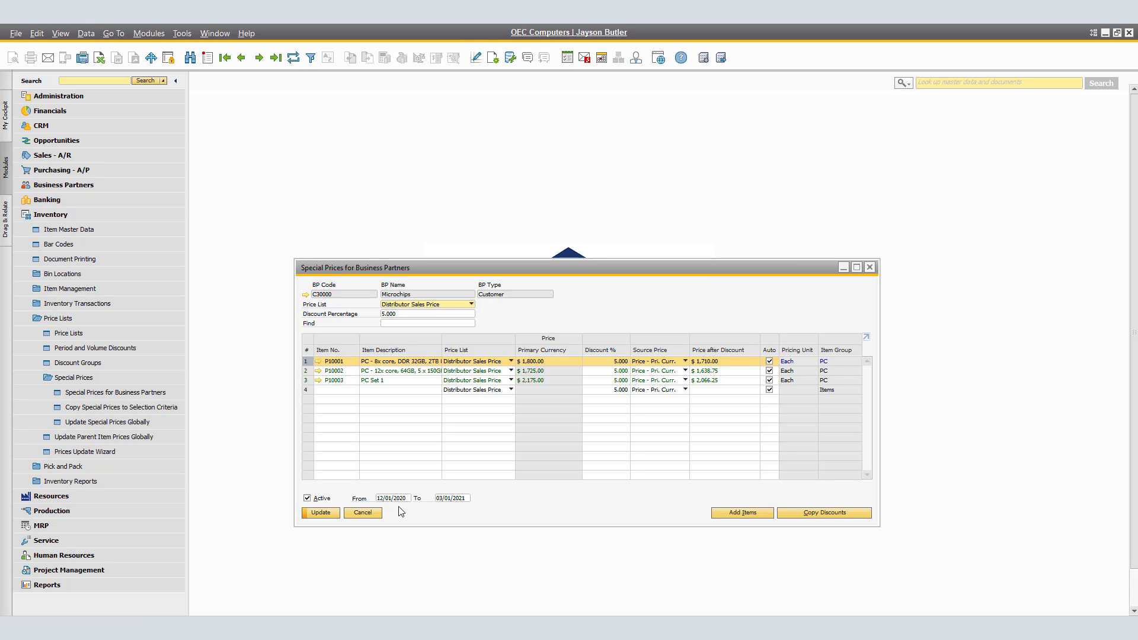
Open the period discounts of item P10001 and give the first period an end date of 12/31/2020 and a 7% discount.
double_click(307, 363)
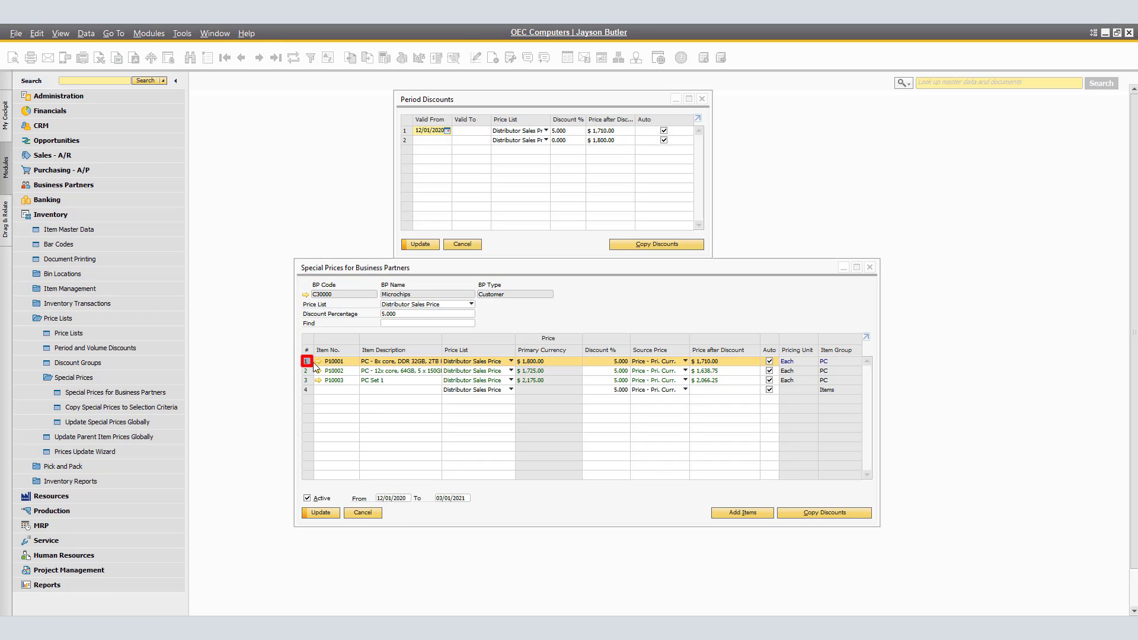
click(471, 133)
click(486, 130)
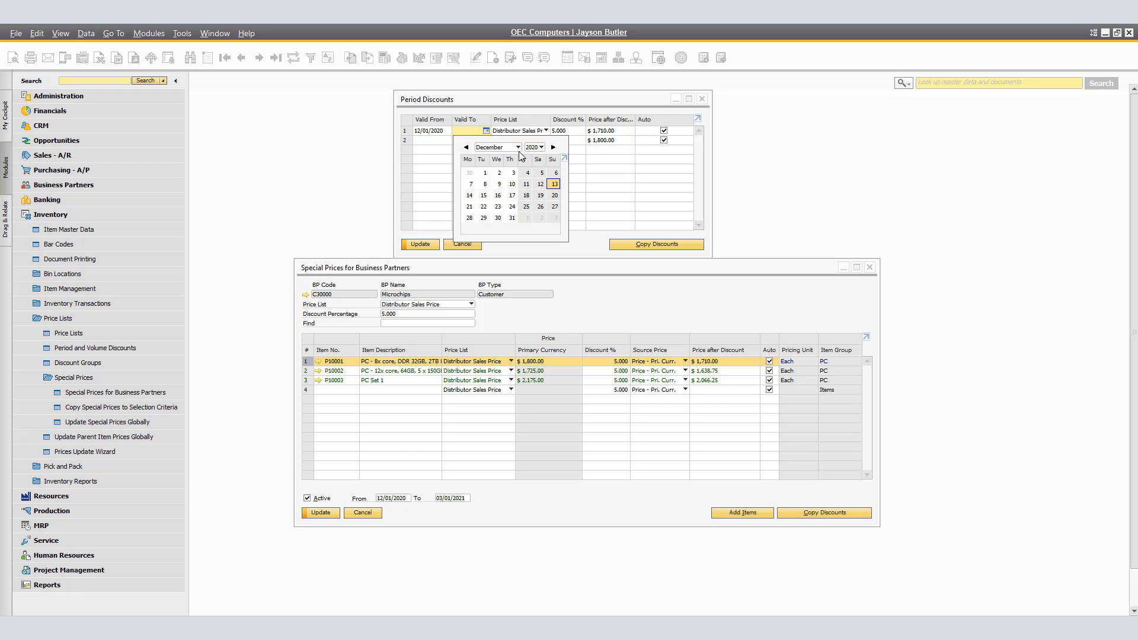
click(512, 218)
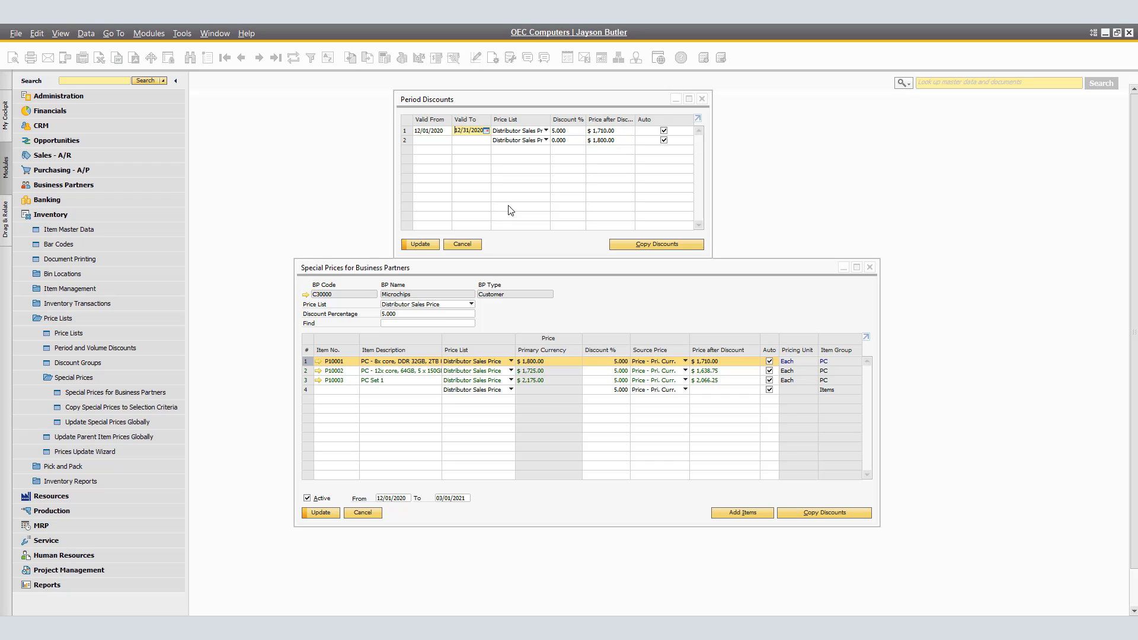
click(575, 129)
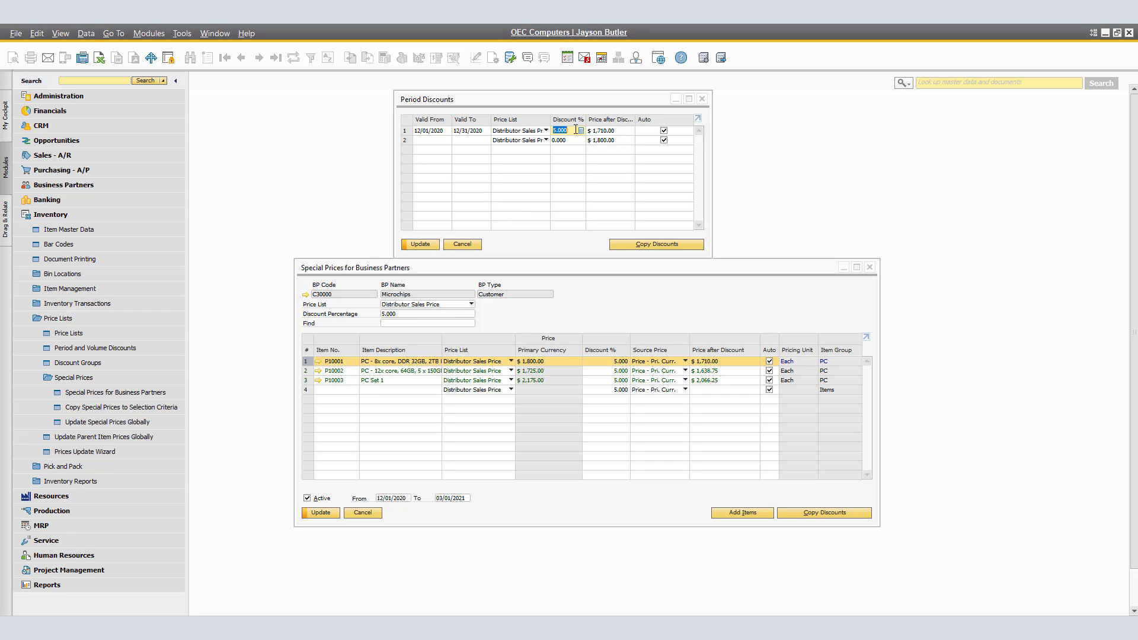
text(7)
key(Tab)
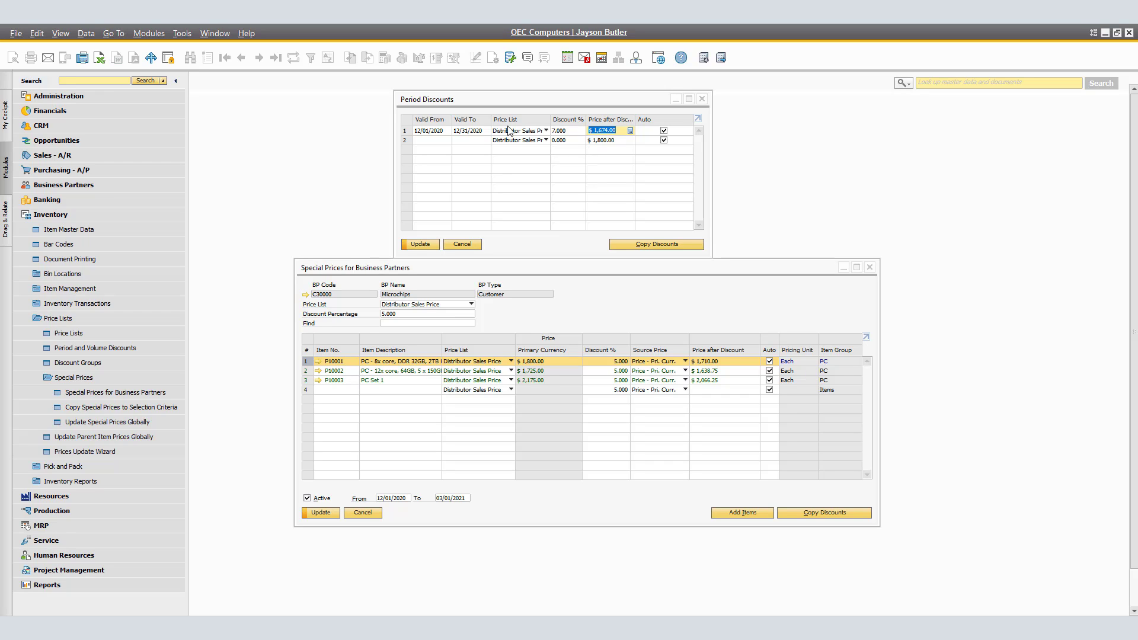
Add a volume discount of 13% for a quantity of 50 to item P10001's first discount period.
double_click(407, 131)
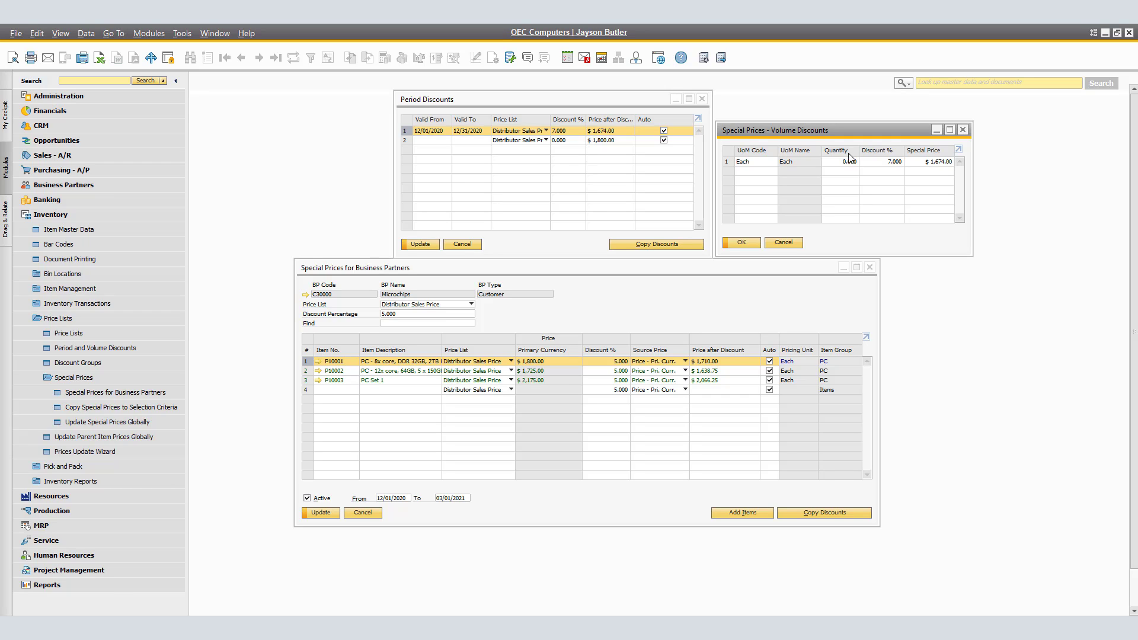
click(847, 163)
text(50)
key(Tab)
text(13)
key(Tab)
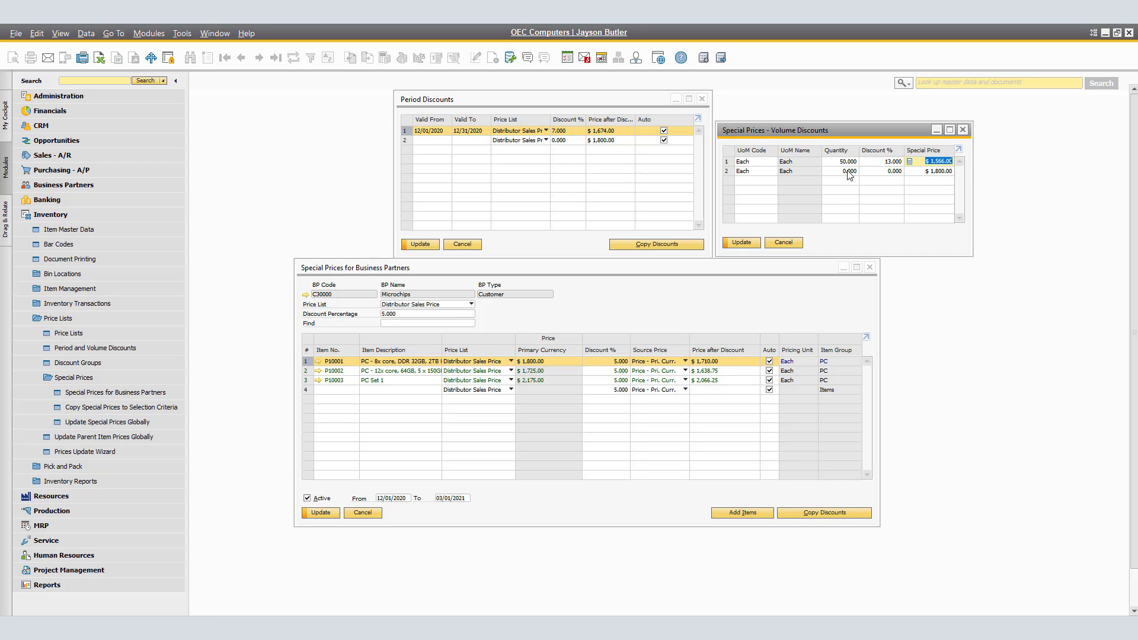
Add a second volume discount of 20% for a quantity of 100 and save the volume discounts.
click(850, 172)
text(100)
key(Tab)
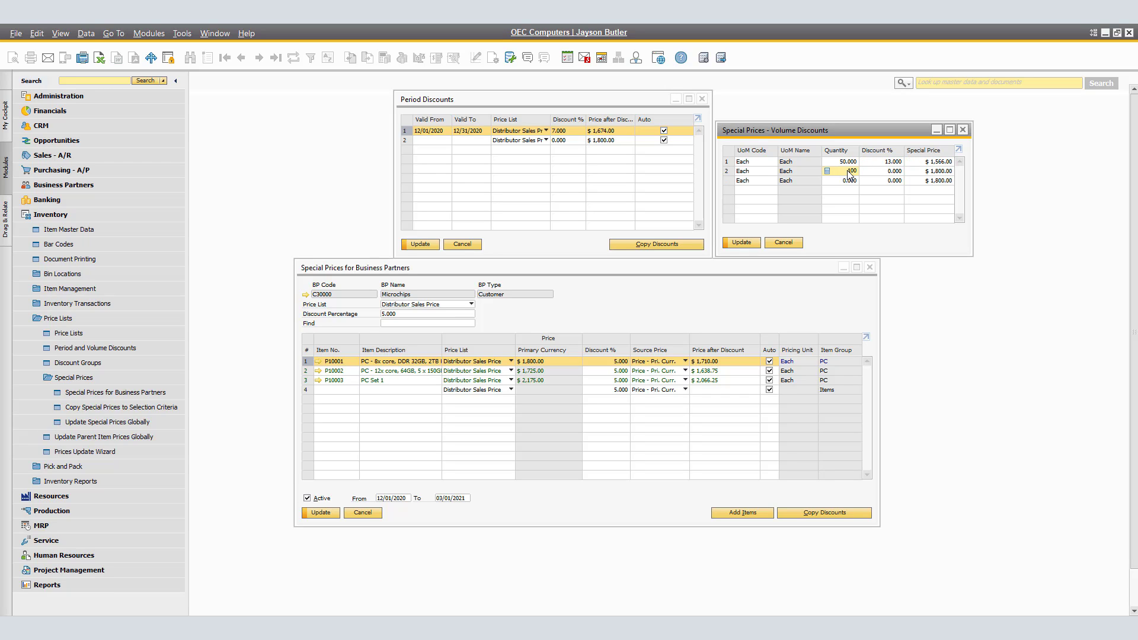
text(20)
key(Tab)
click(743, 244)
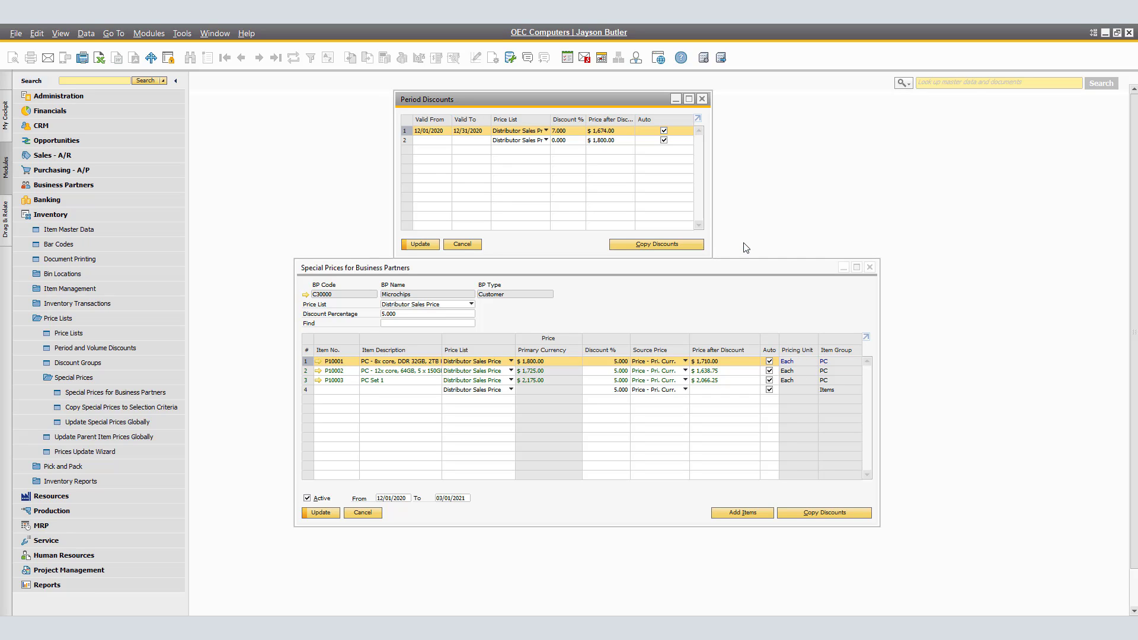
Save item P10001's period discounts and update the special prices for Microchips.
click(437, 244)
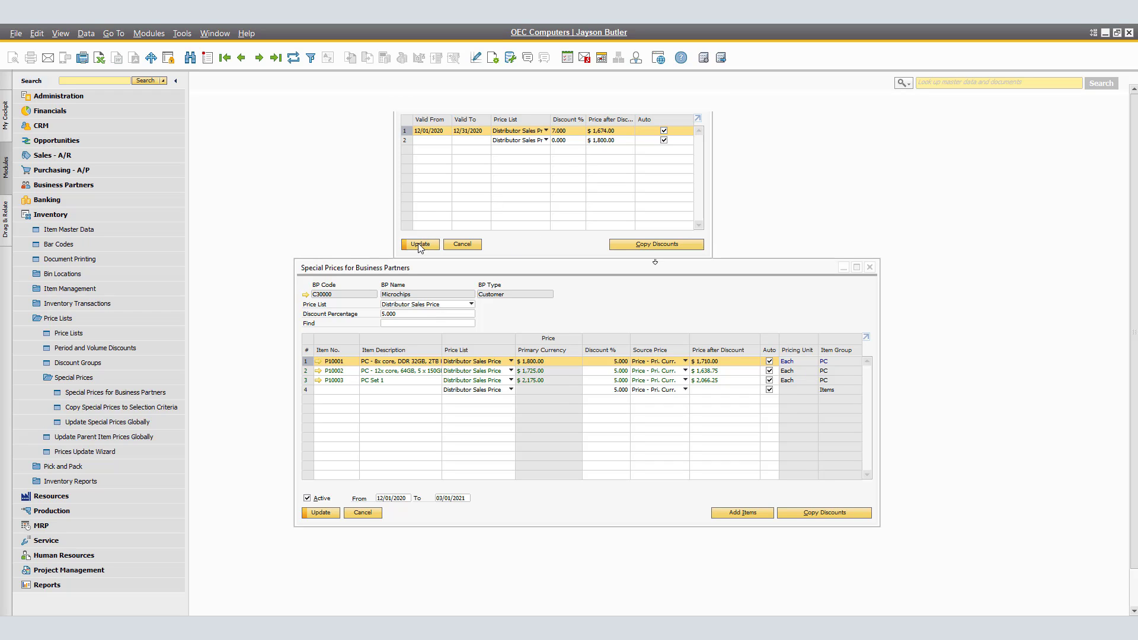
click(419, 244)
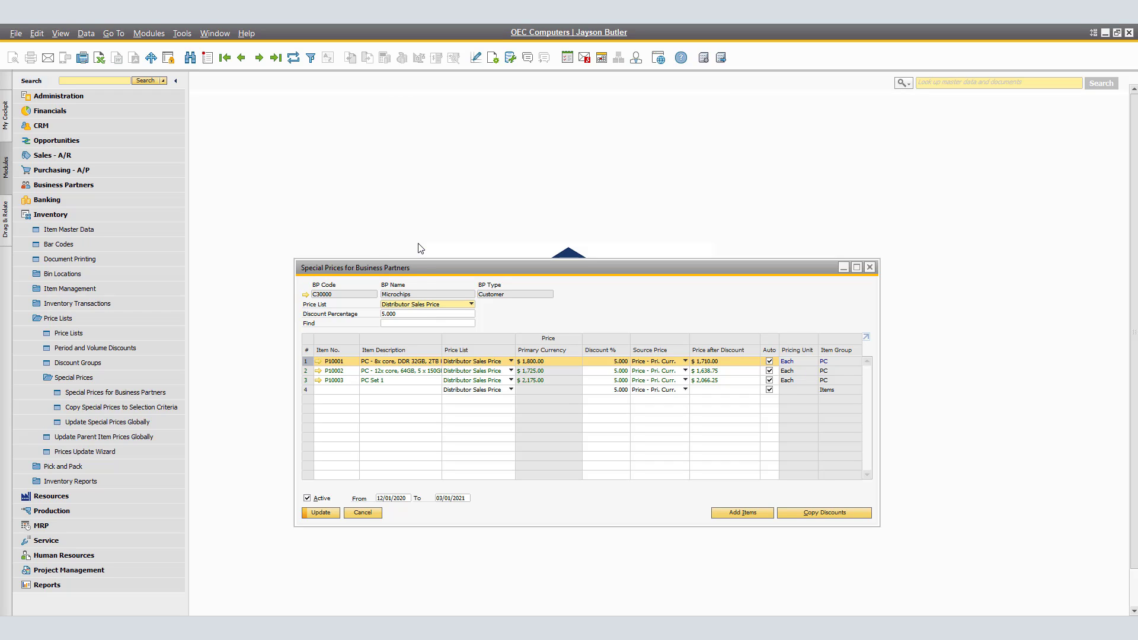
click(320, 512)
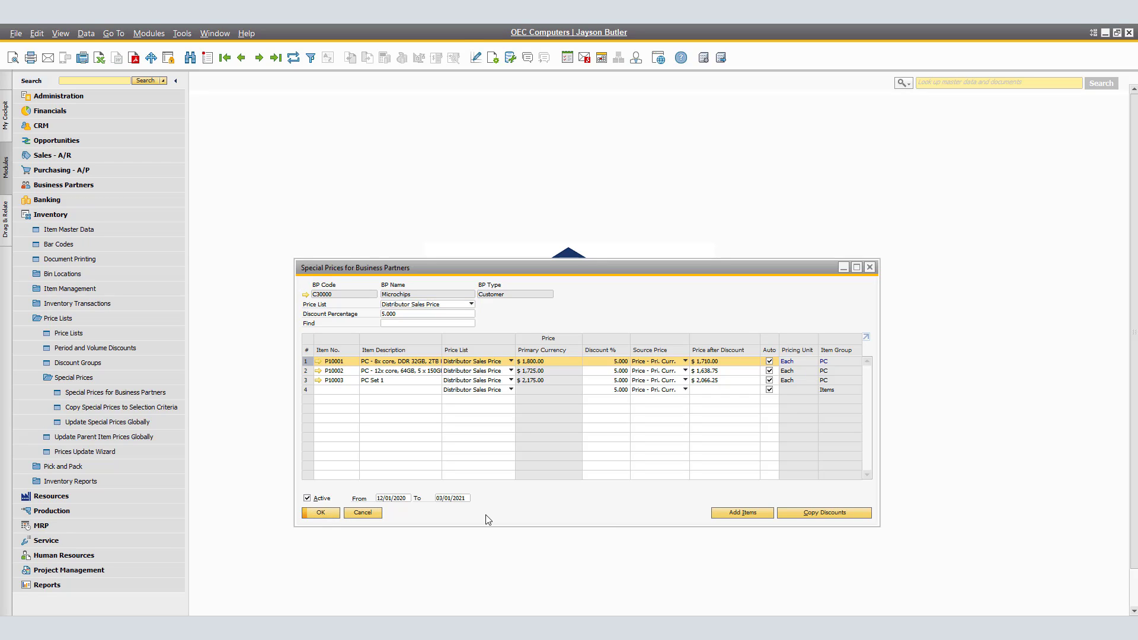
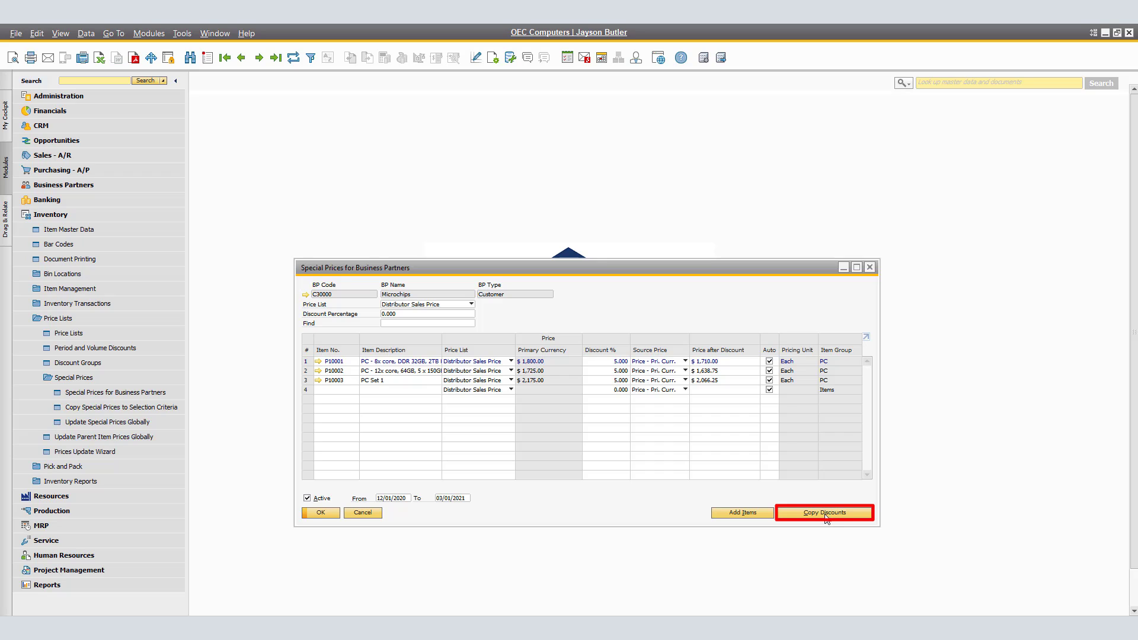
Open the discount copying criteria for Microchips and examine the business partner, customer group and vendor group choices.
click(826, 515)
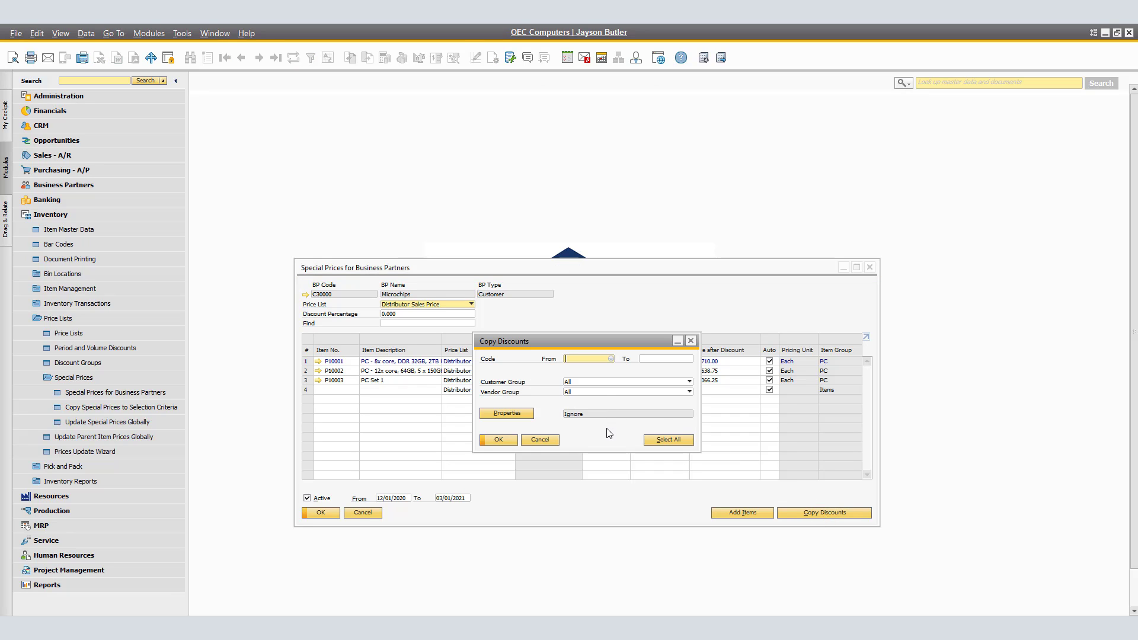
click(610, 358)
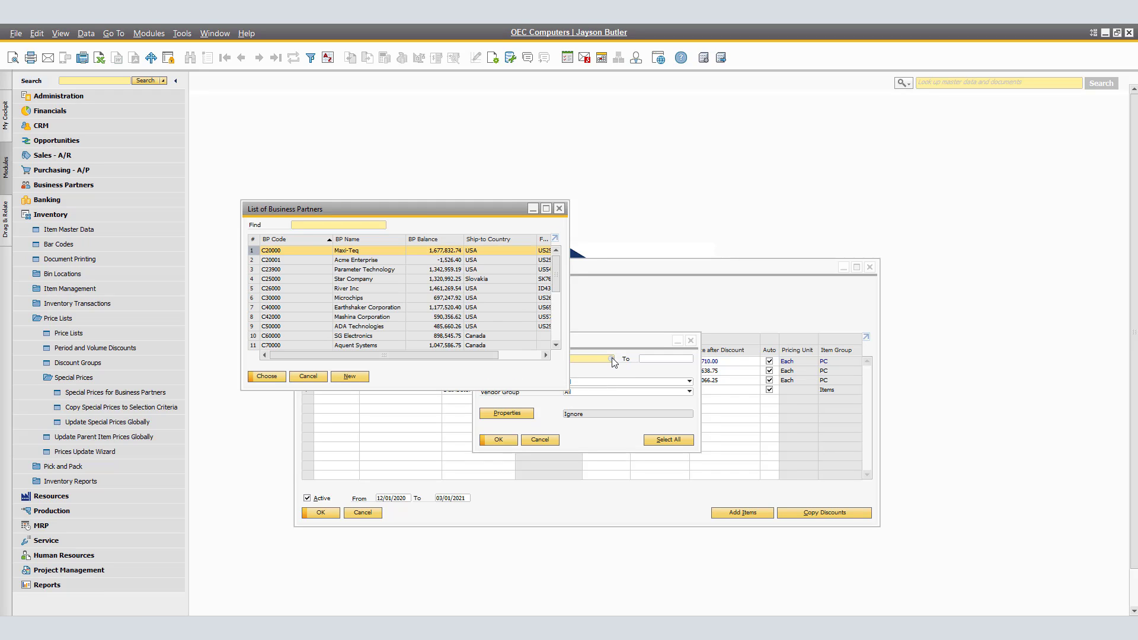
click(308, 377)
click(622, 387)
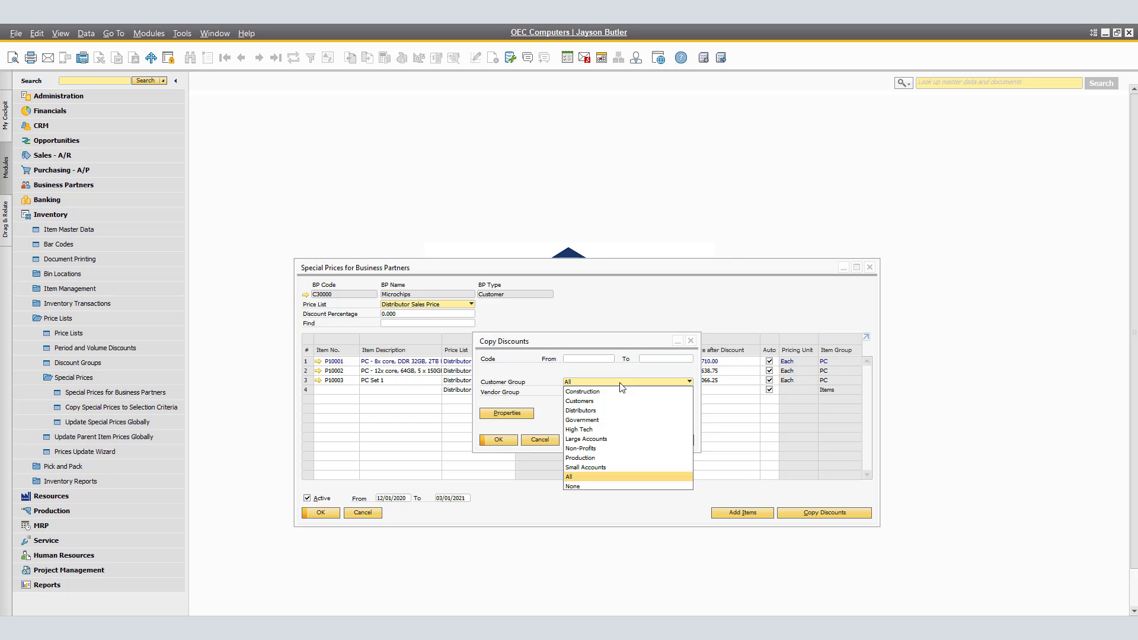
click(620, 386)
click(613, 393)
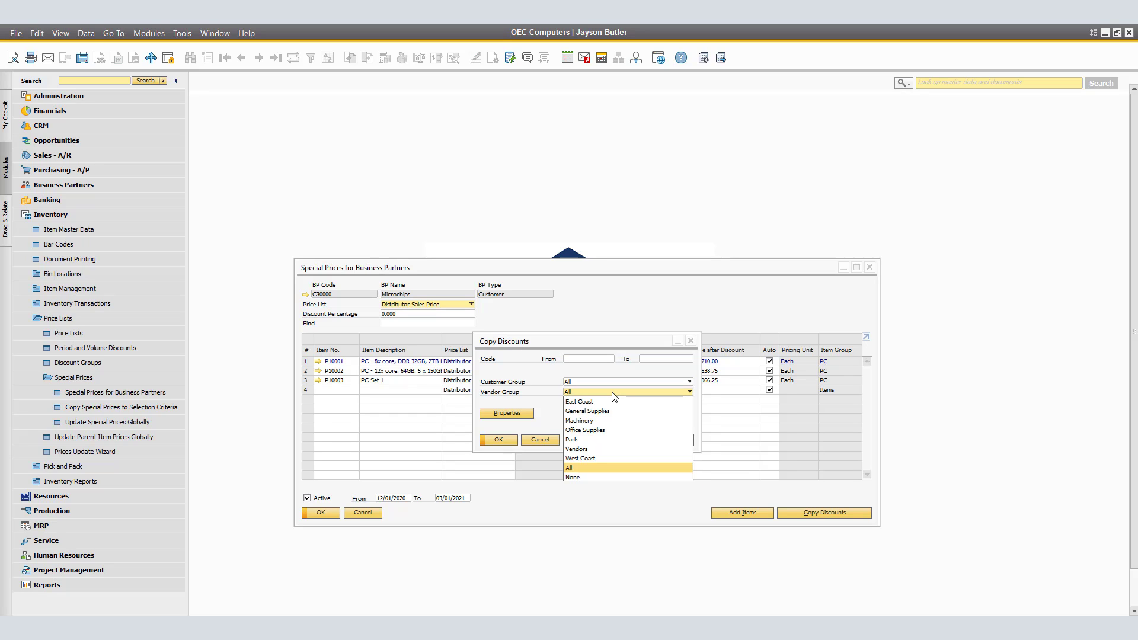
click(614, 394)
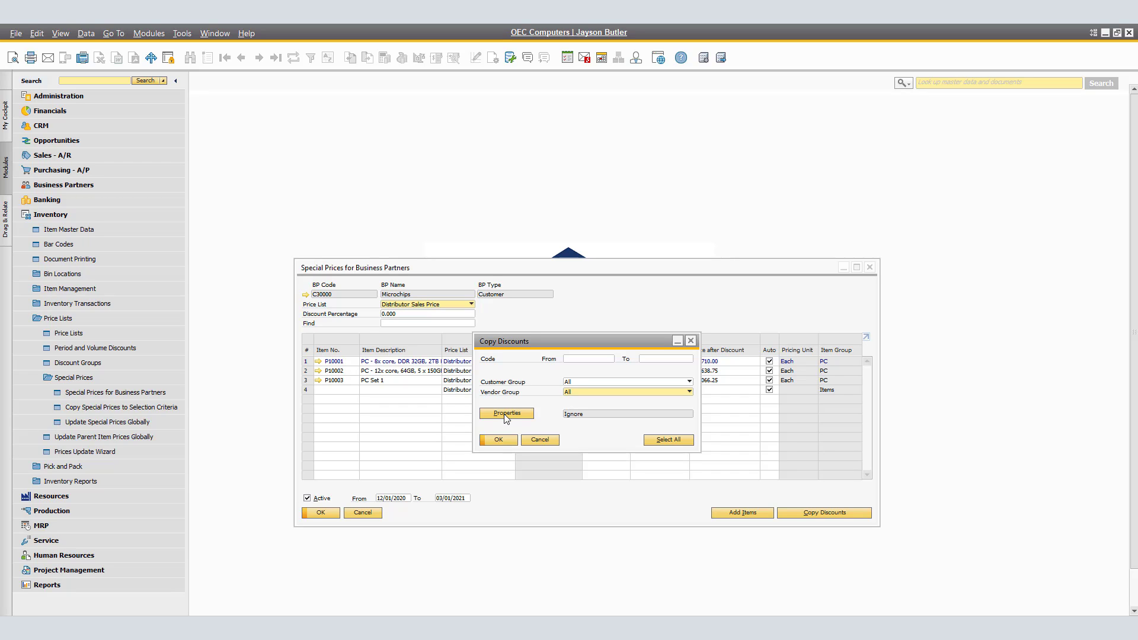
Limit the discount copying to the Distributors customer group and accept the selection criteria.
click(609, 382)
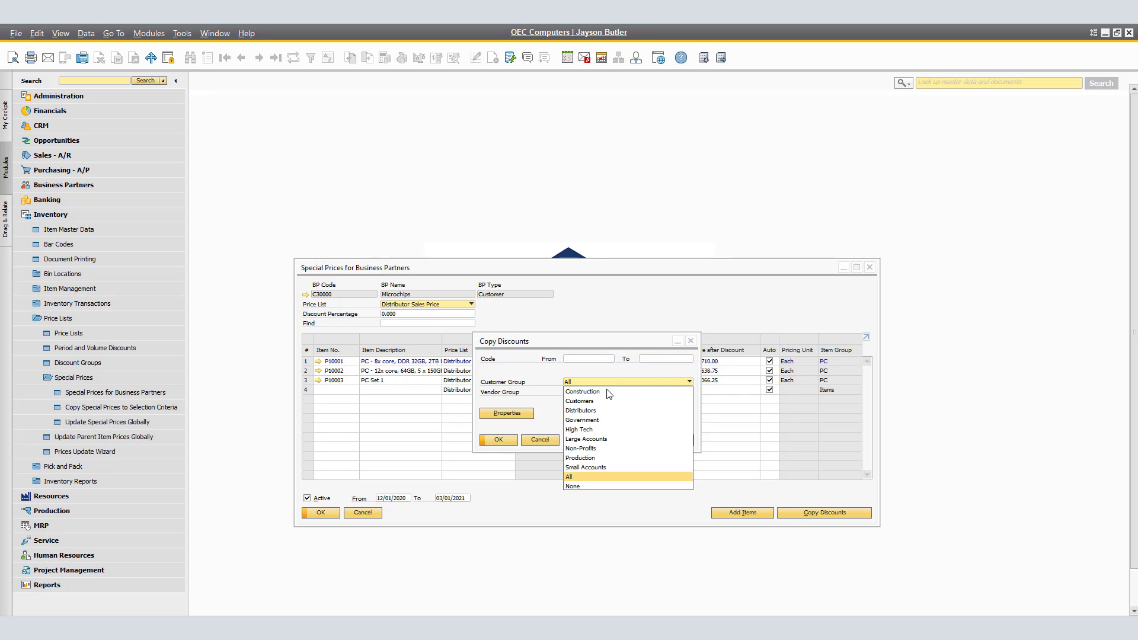
click(595, 414)
click(503, 440)
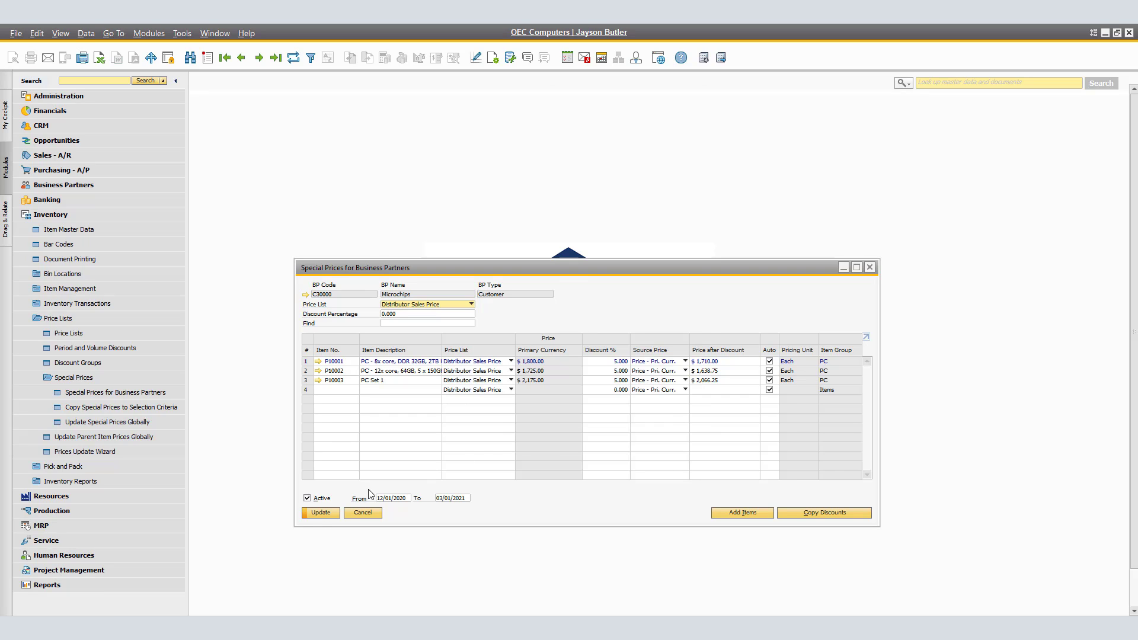
Update the special prices, replacing prices of overlapping items only at the selected partners, and close the special prices.
click(317, 514)
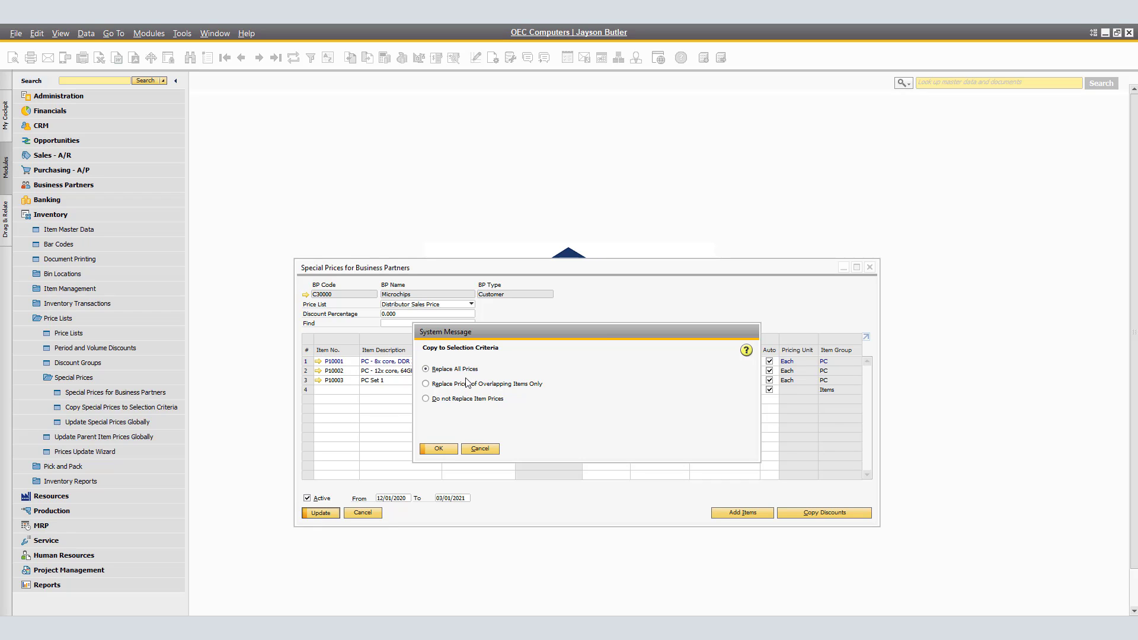
drag(413, 358, 475, 376)
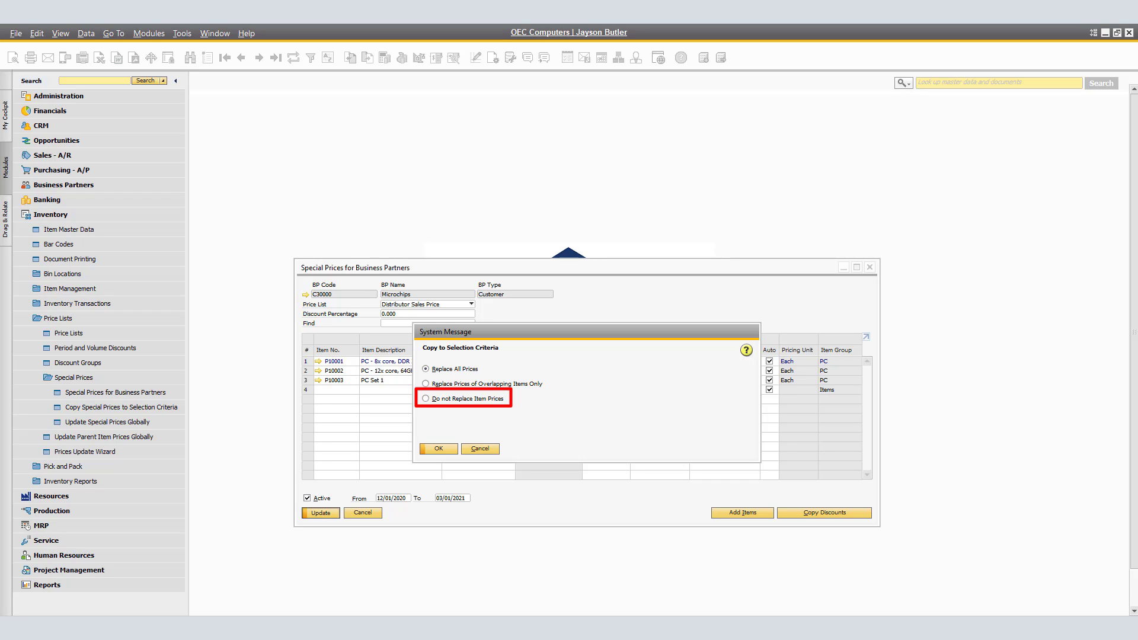
click(439, 387)
click(447, 450)
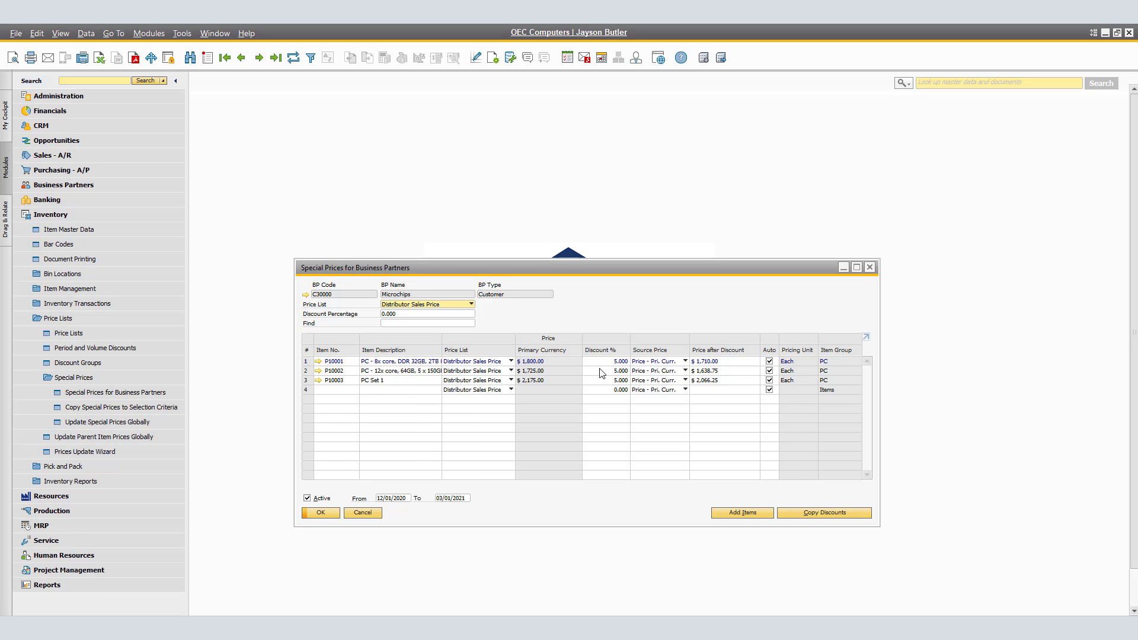
click(328, 515)
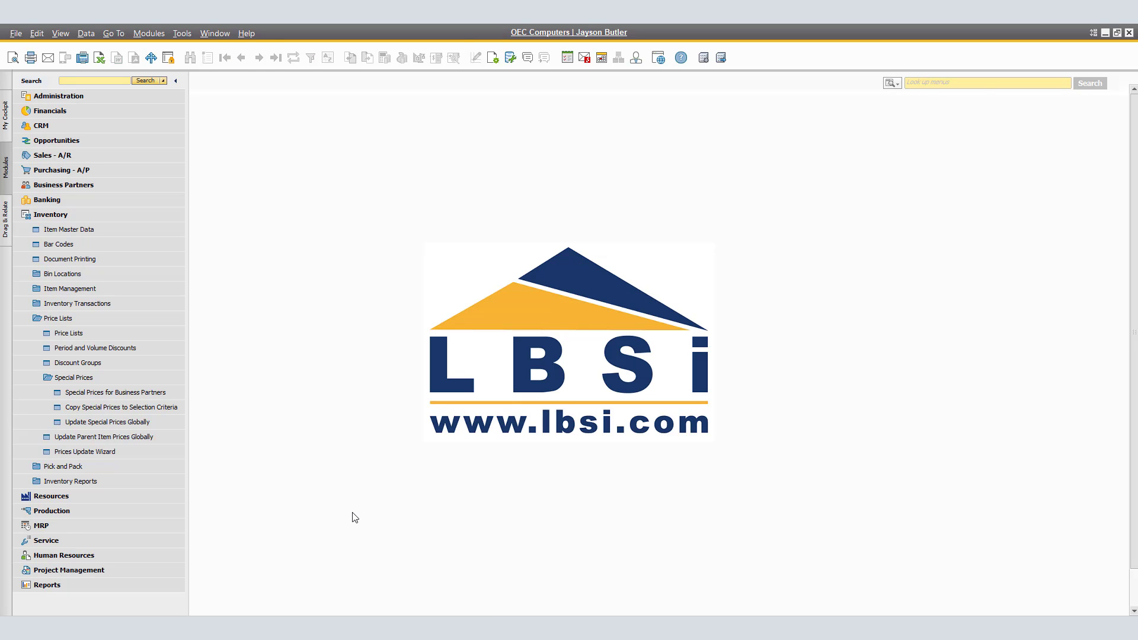
Open the business partner master data of Microchips, review the special prices linked to it and close them.
click(104, 212)
click(104, 186)
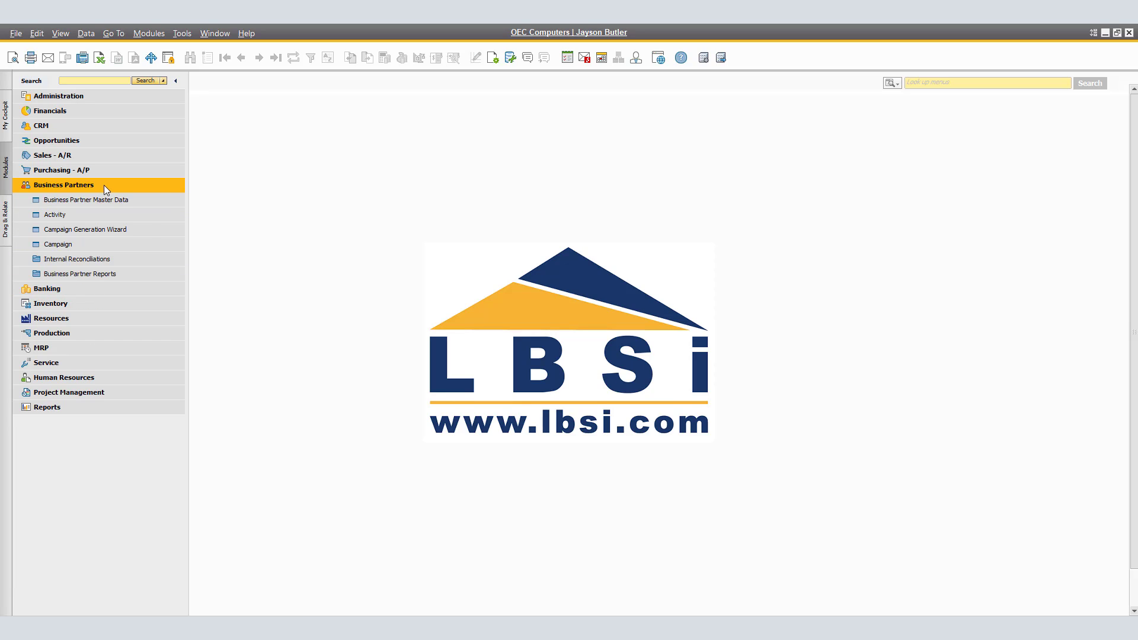
click(149, 200)
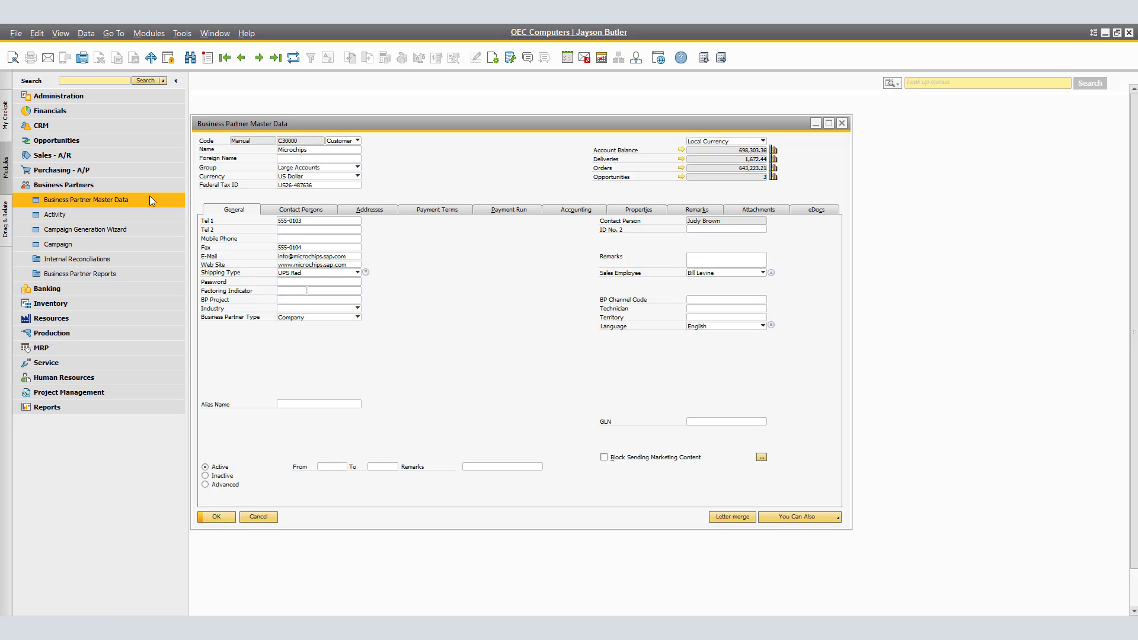
right_click(440, 267)
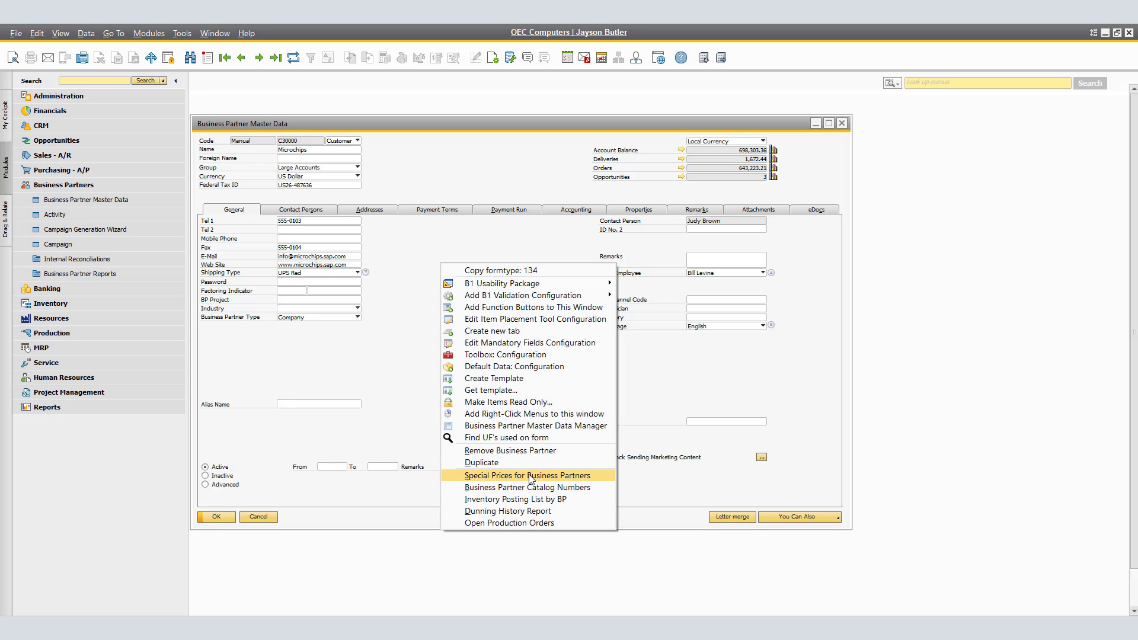
click(595, 474)
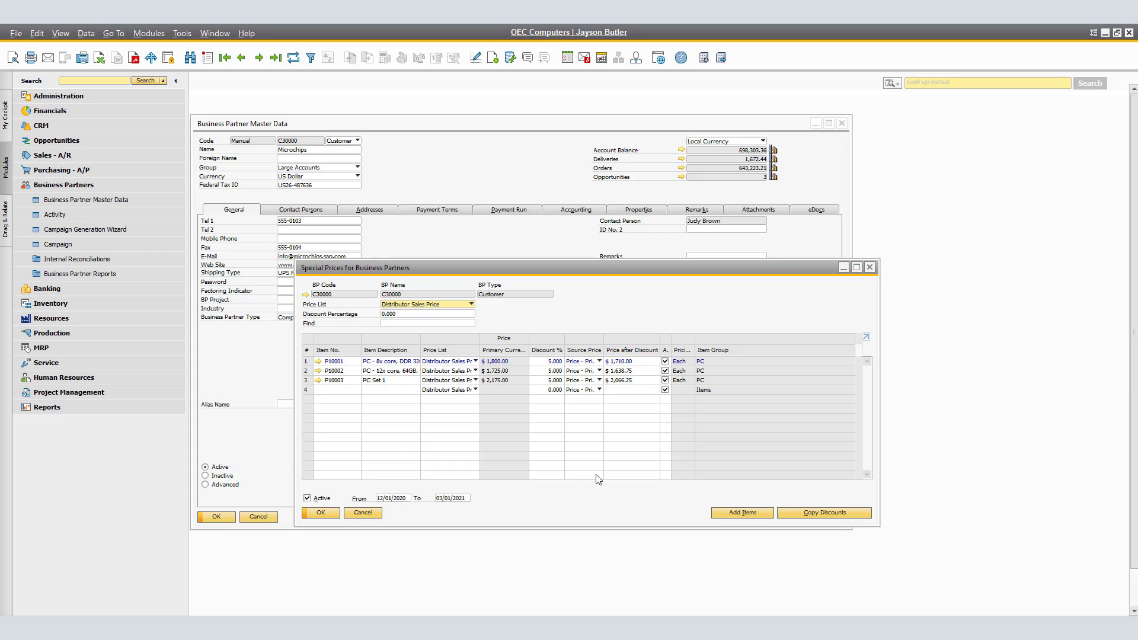
click(331, 514)
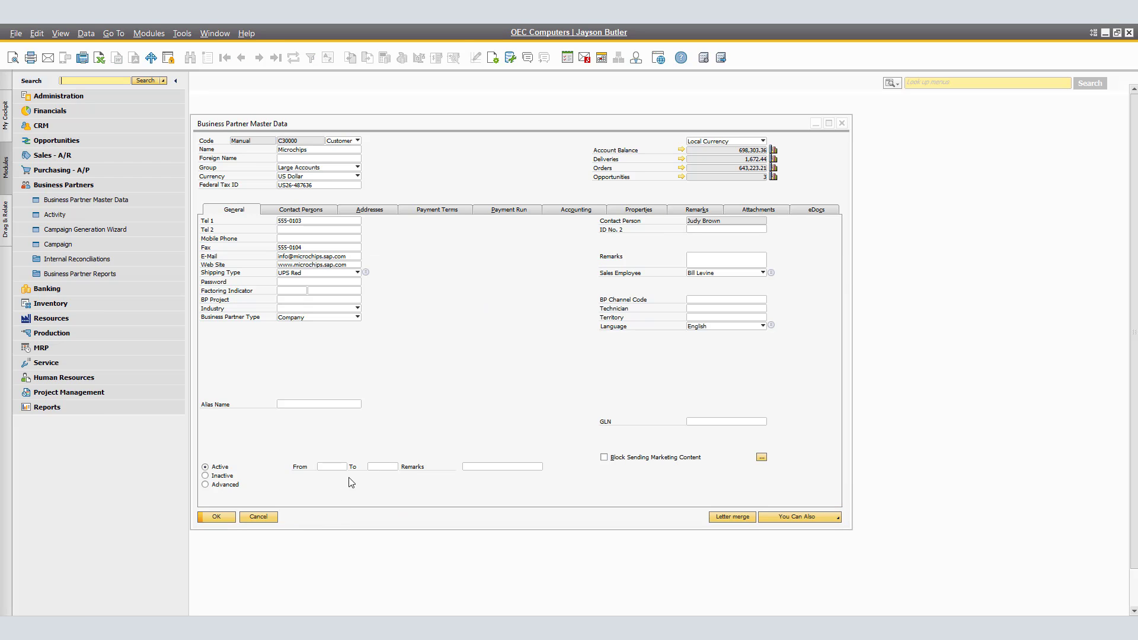
Find business partner ADA Technologies by its code, review its special prices and close both windows.
key(ctrl+f)
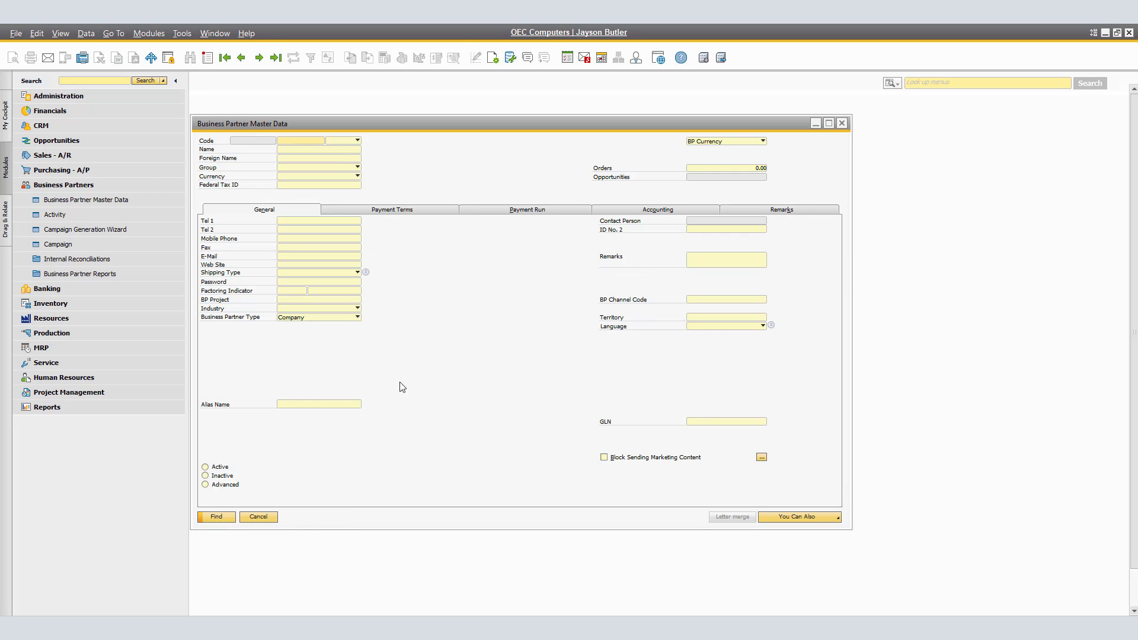
right_click(314, 143)
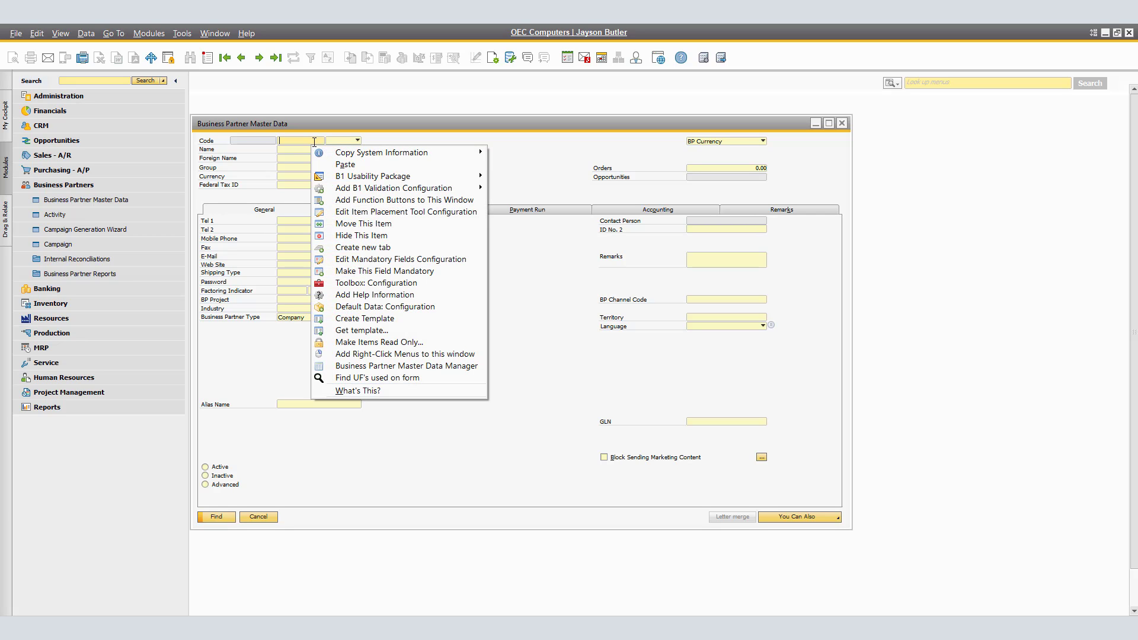
click(332, 167)
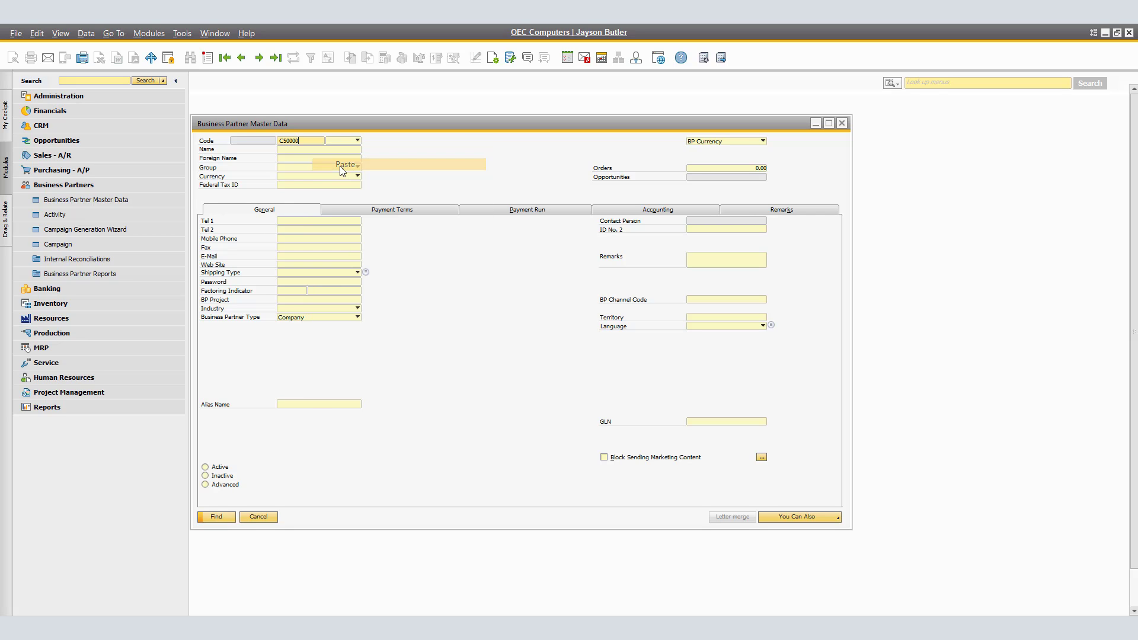
click(216, 516)
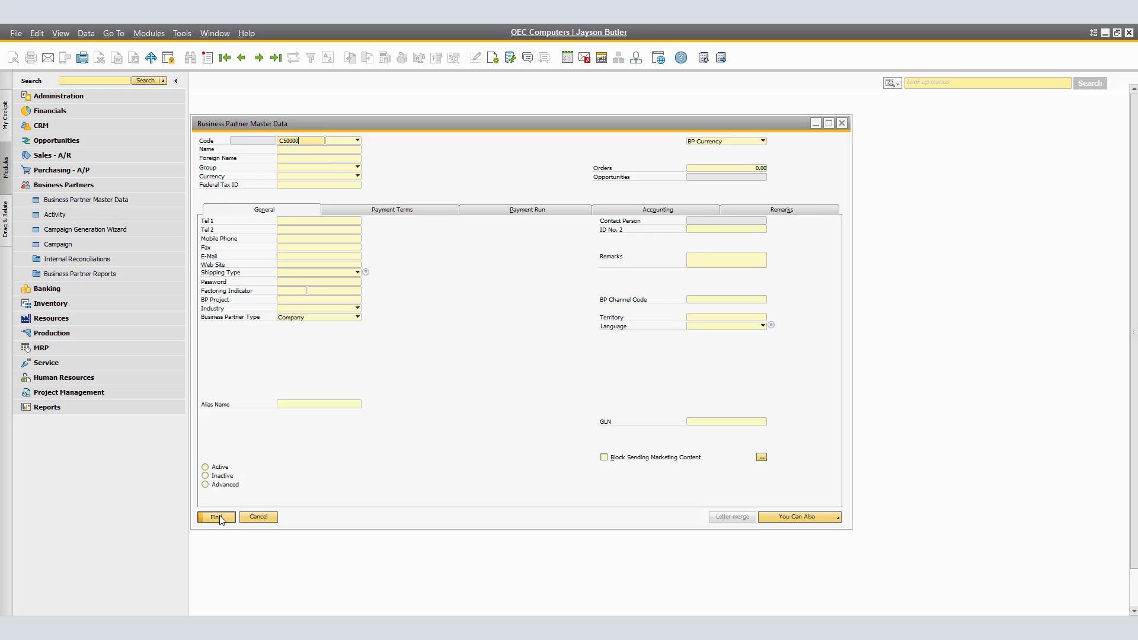
right_click(440, 304)
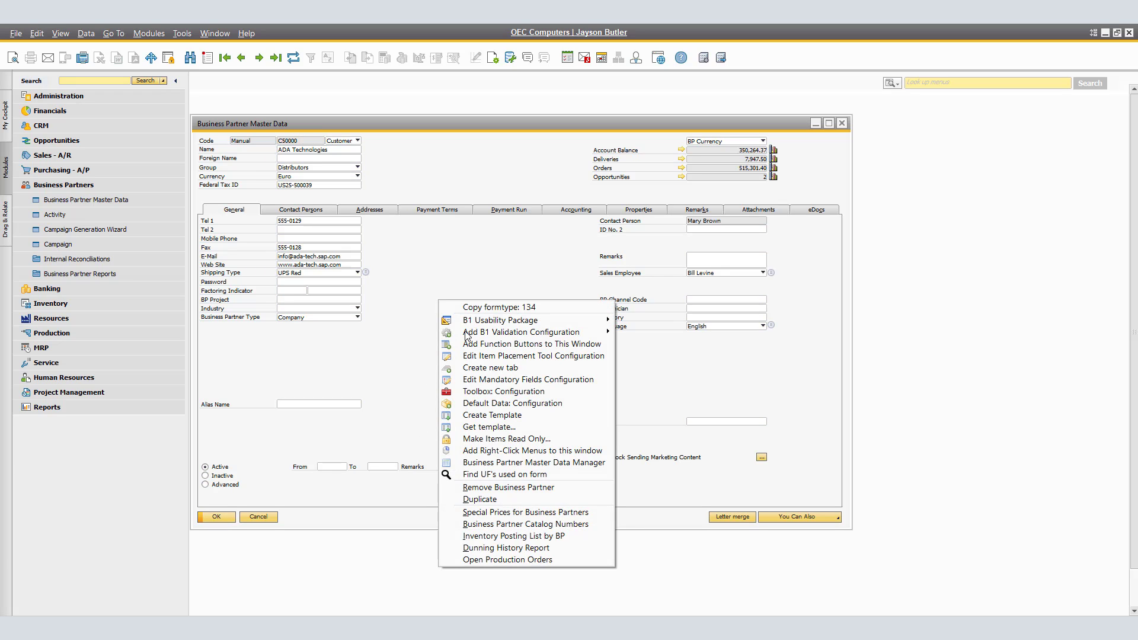
click(599, 512)
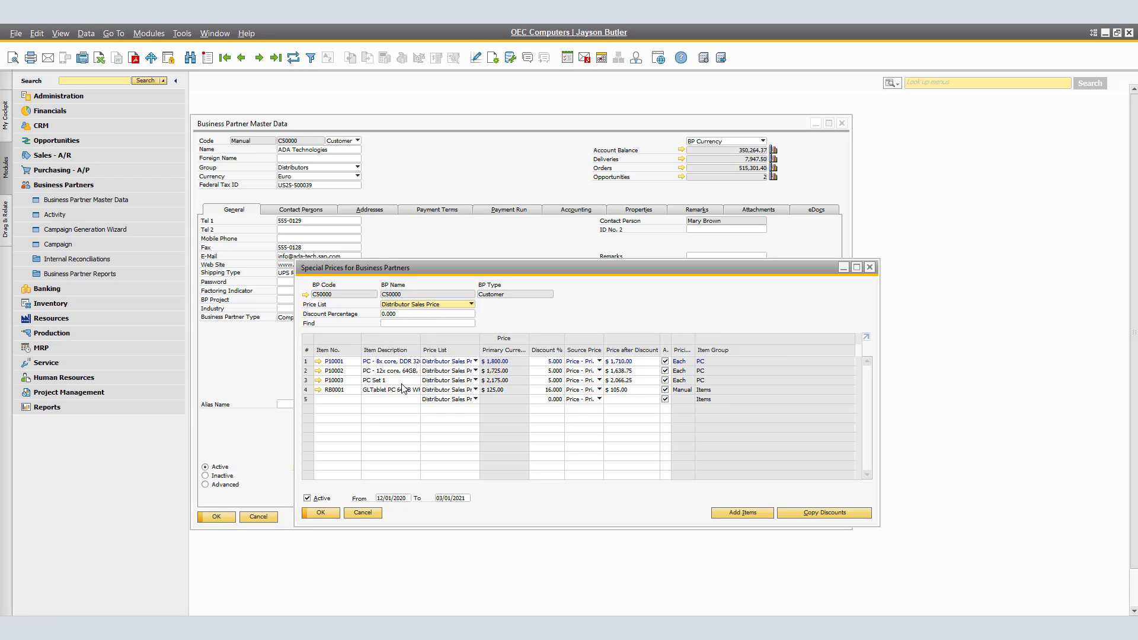
click(322, 513)
click(225, 517)
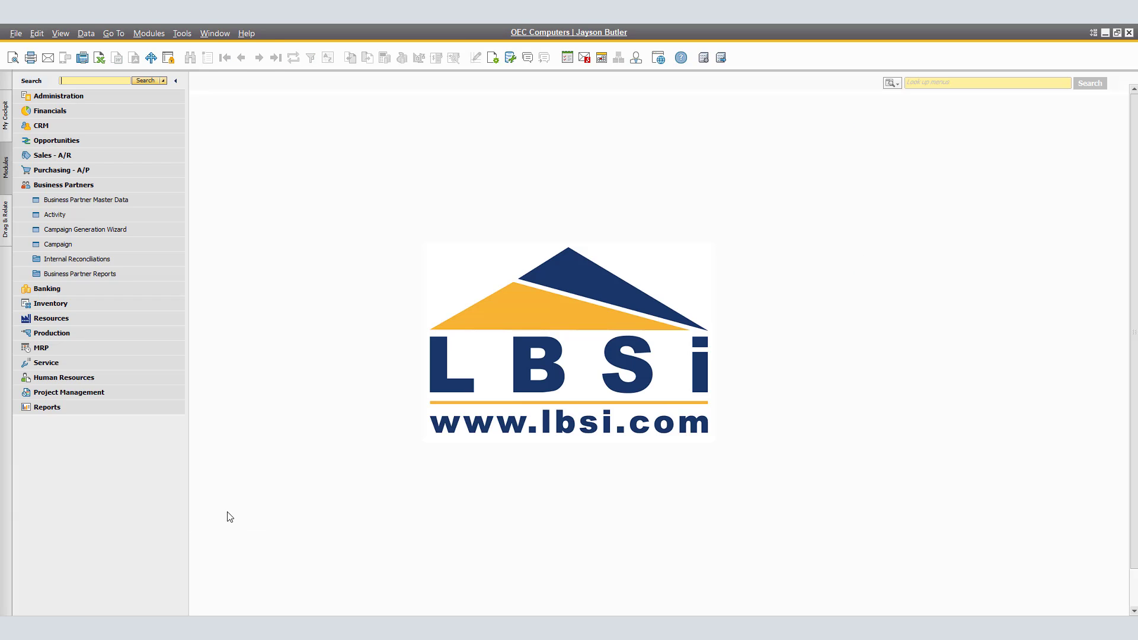
Start a new sales order for customer Microchips.
click(95, 183)
click(68, 156)
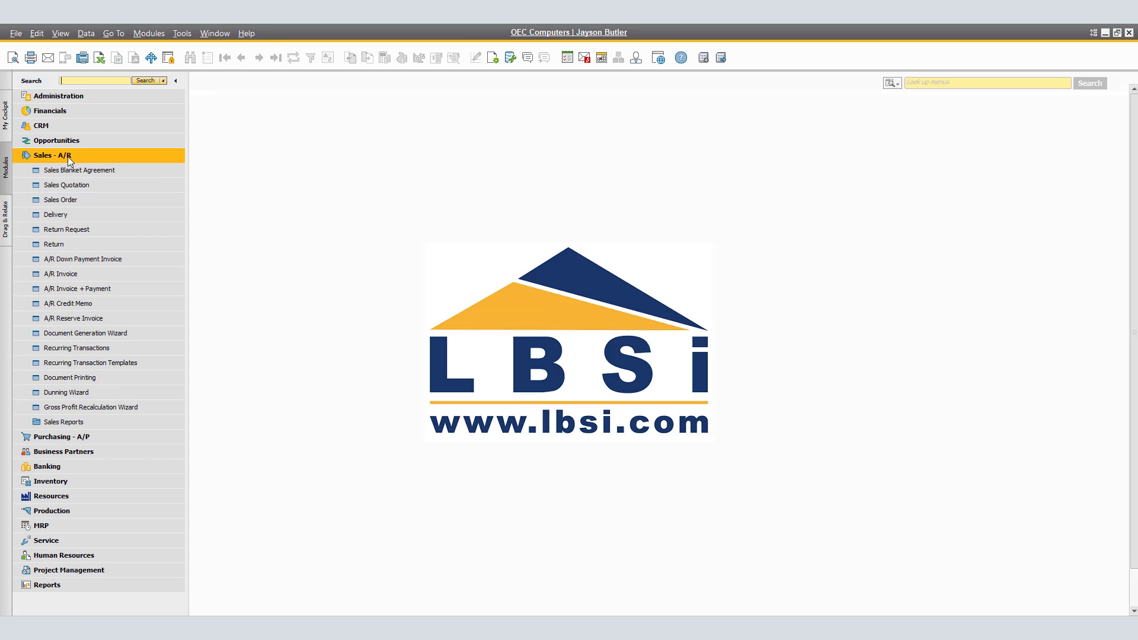
click(101, 202)
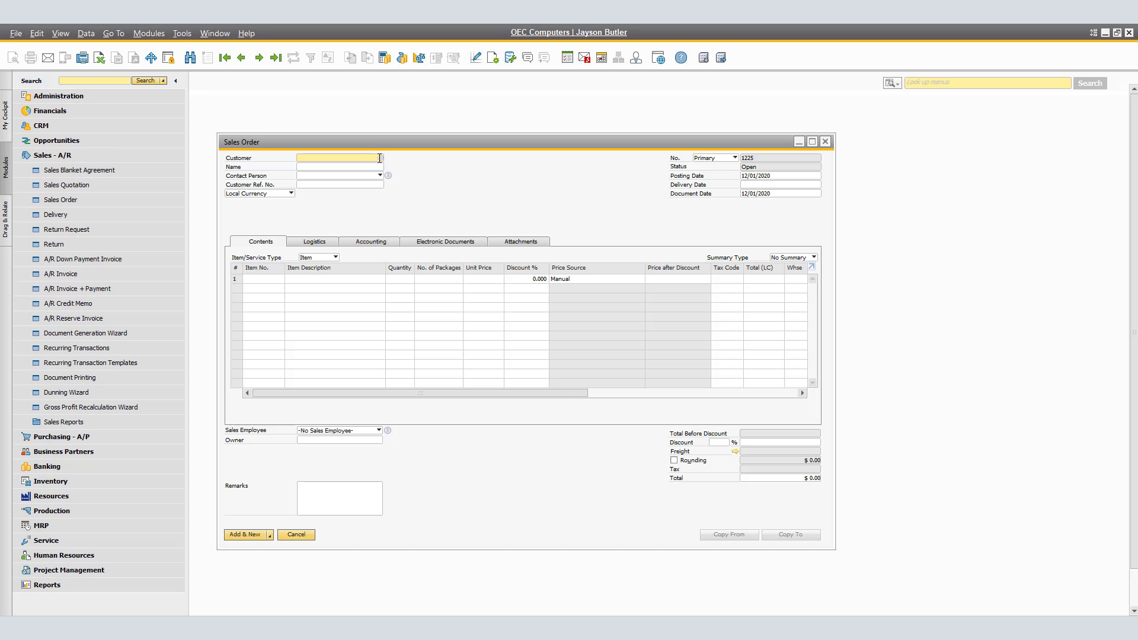
click(380, 158)
click(355, 297)
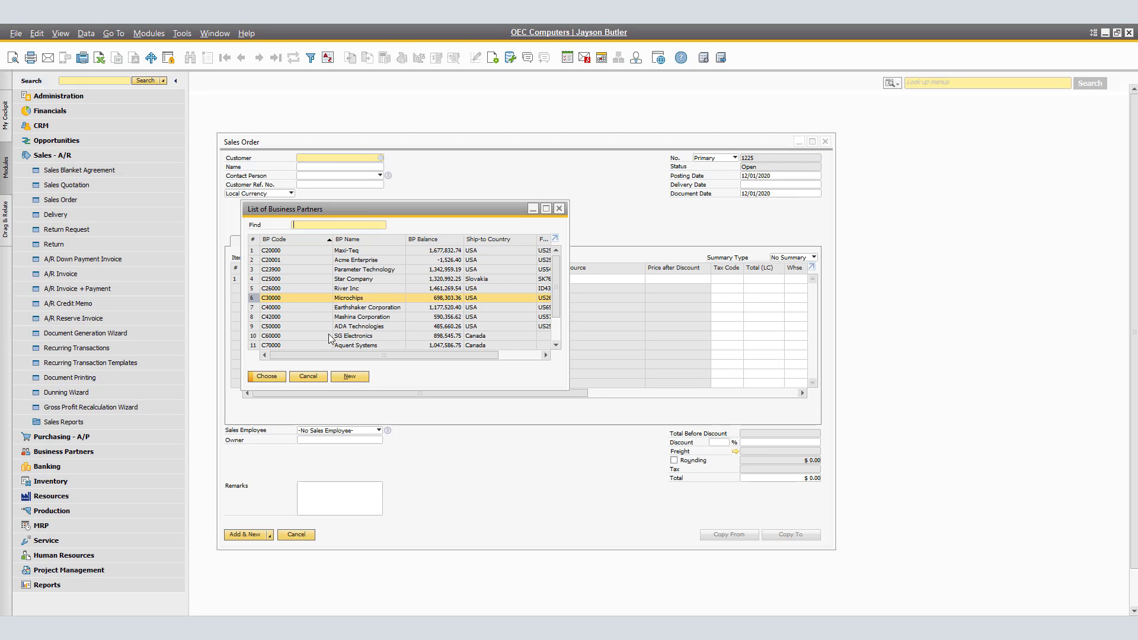
click(275, 376)
Add items P10001, P10002 and P10003 to the sales order.
click(280, 279)
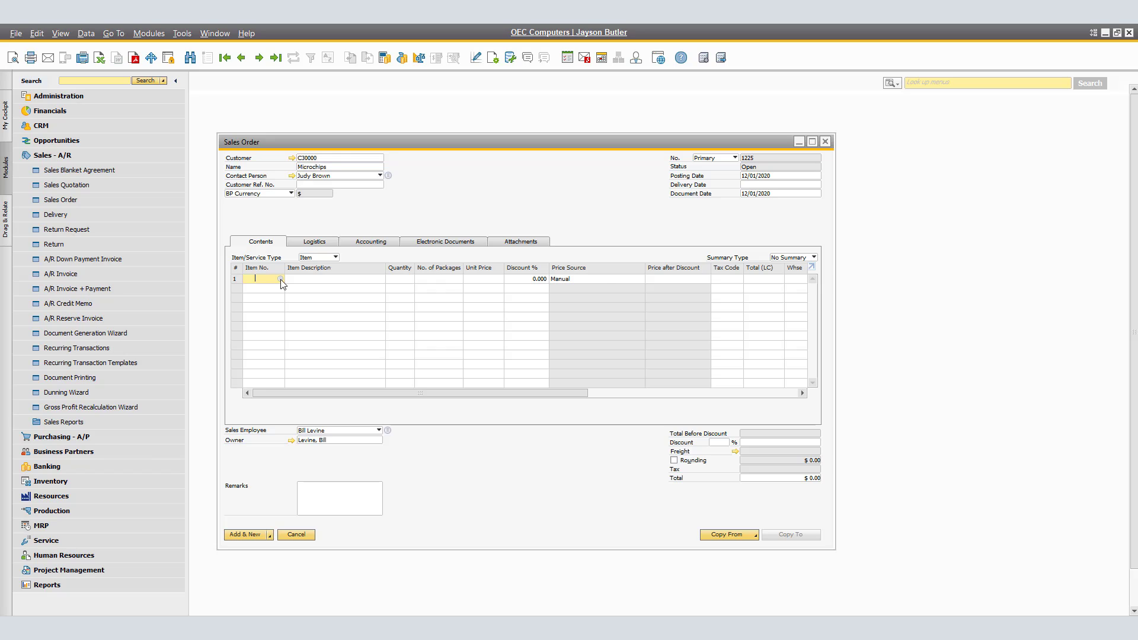
key(Tab)
text(p)
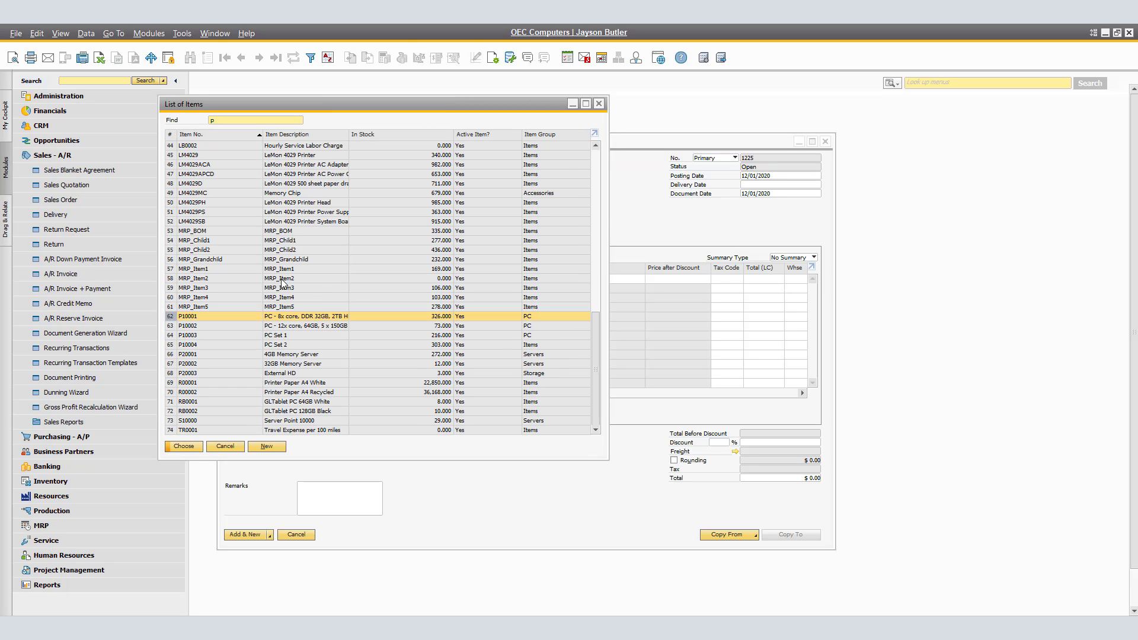
ctrl+click(200, 325)
ctrl+click(198, 336)
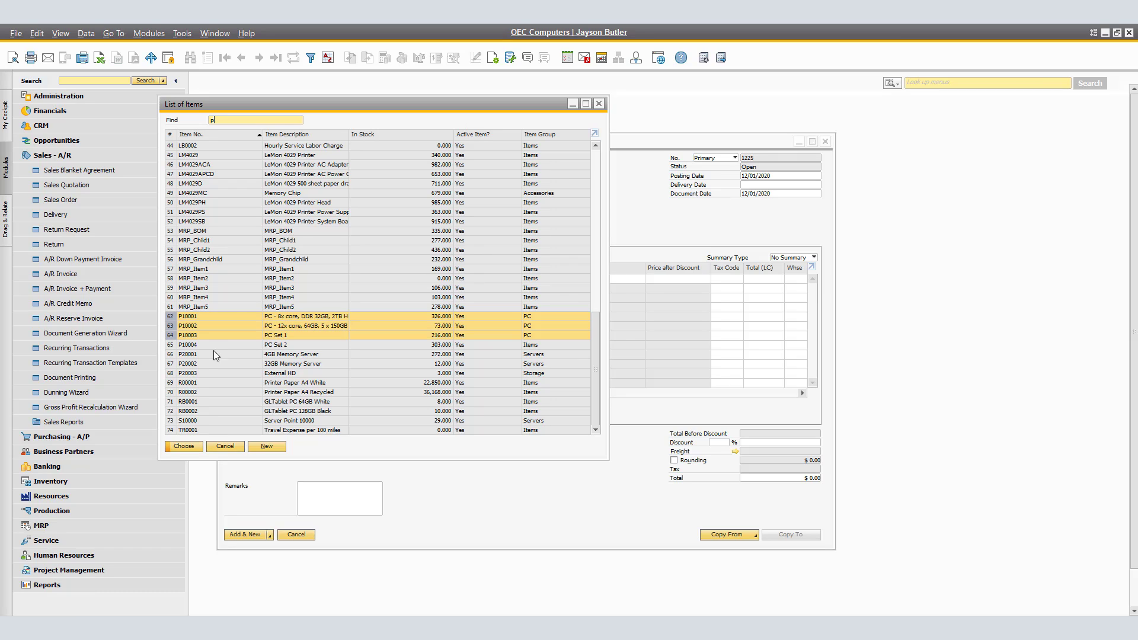
click(197, 446)
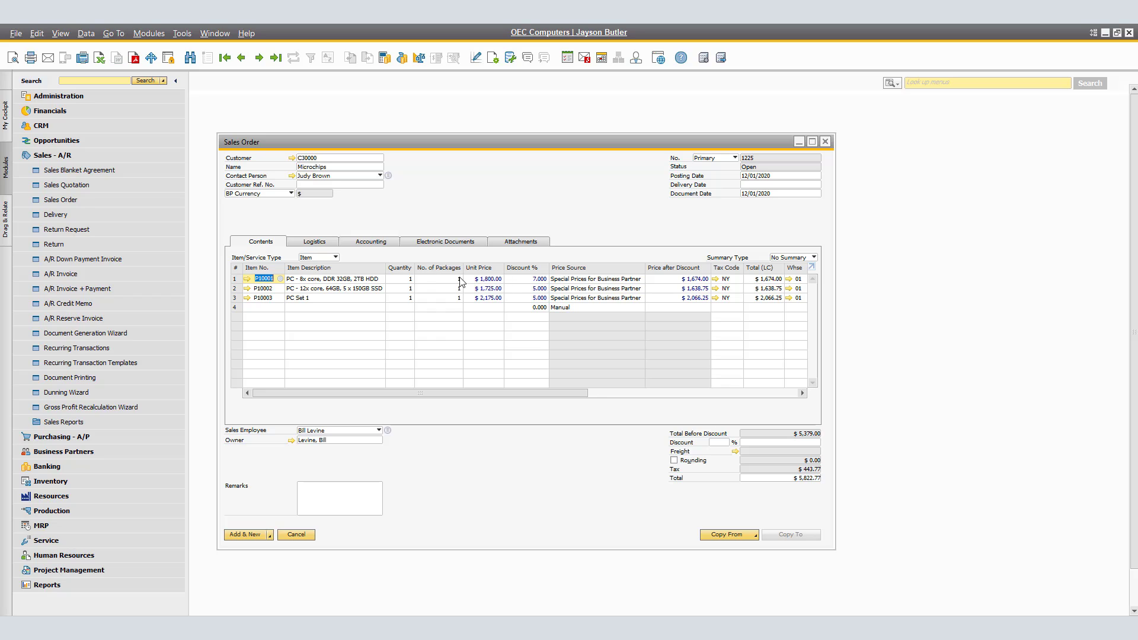
Test the volume discounts of item P10001 in the sales order with quantities of 50 and 100.
click(399, 281)
text(50)
key(Tab)
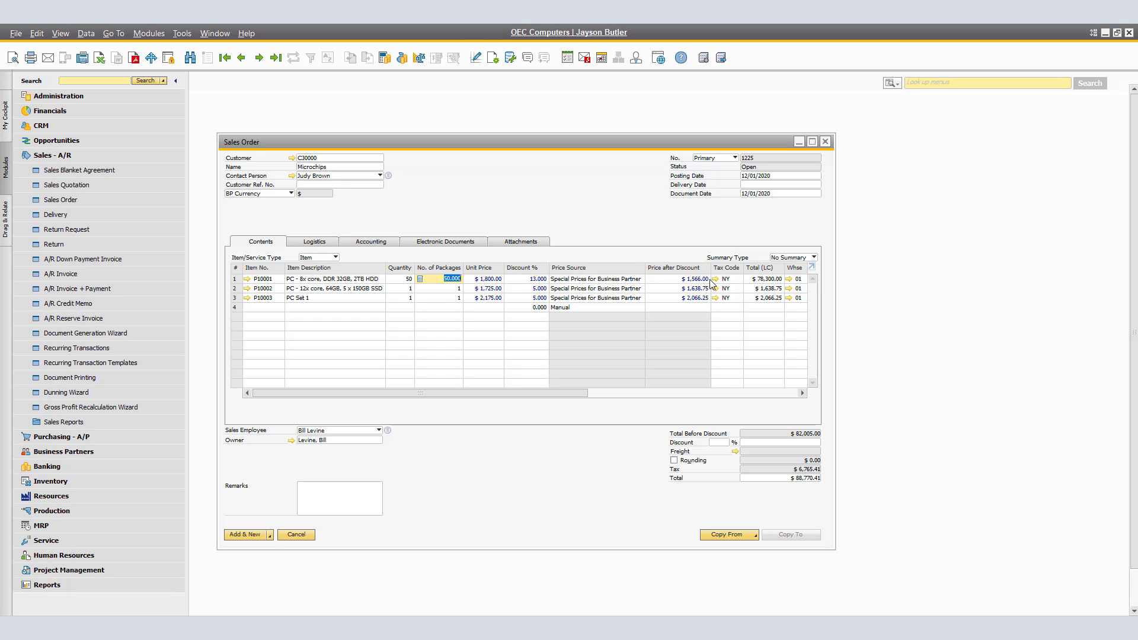
click(408, 279)
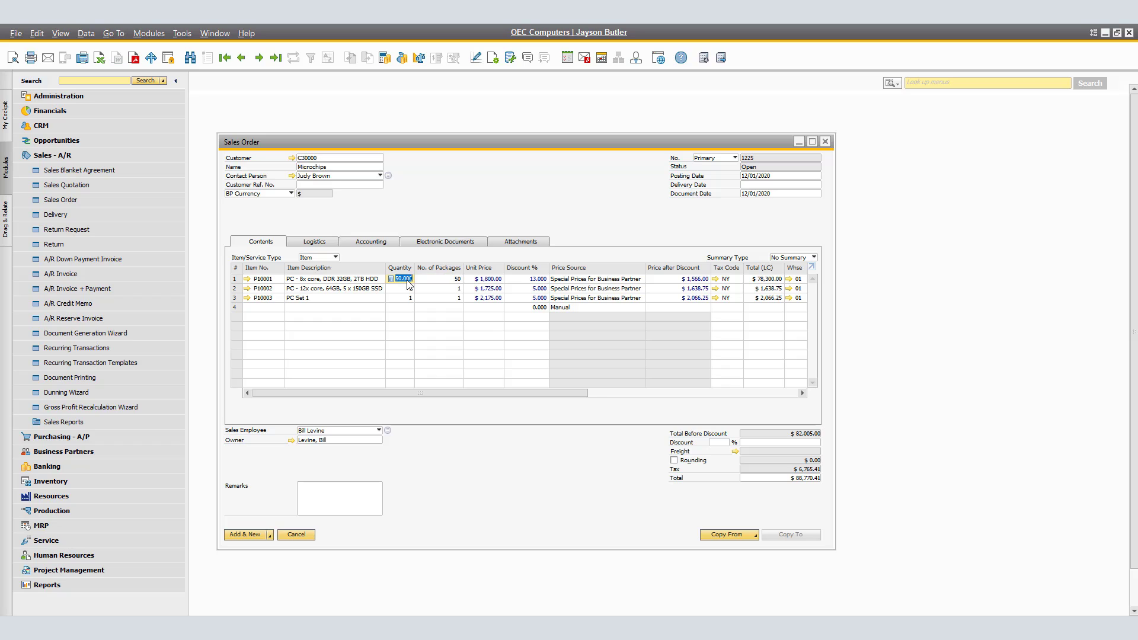
text(100)
key(Tab)
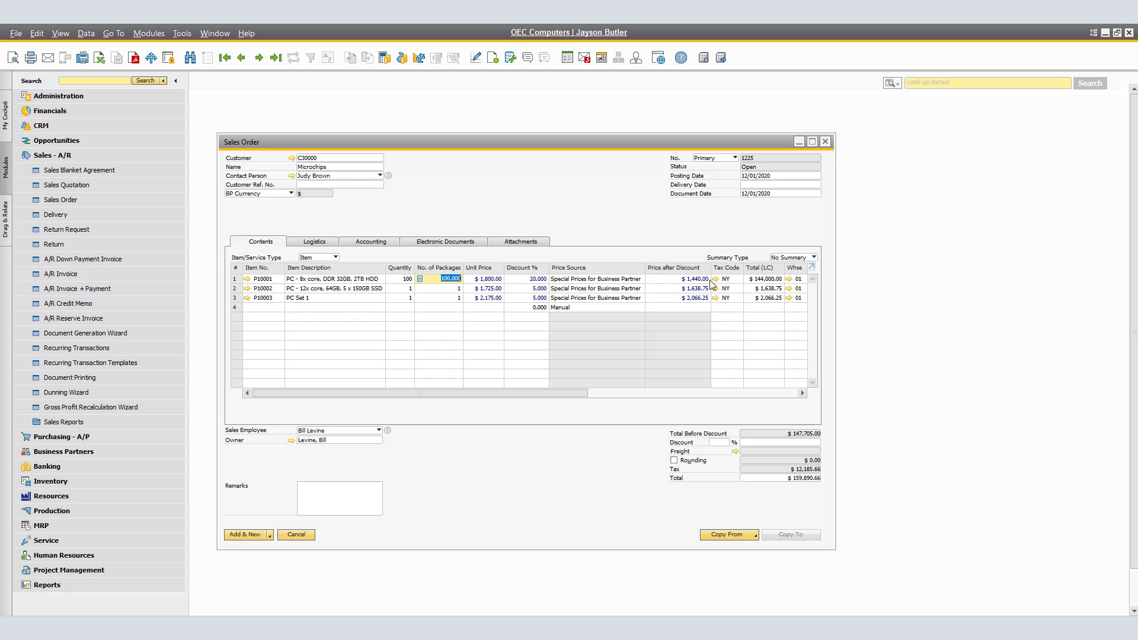
Set the quantity of item P10001 in the sales order back to 1.
click(405, 280)
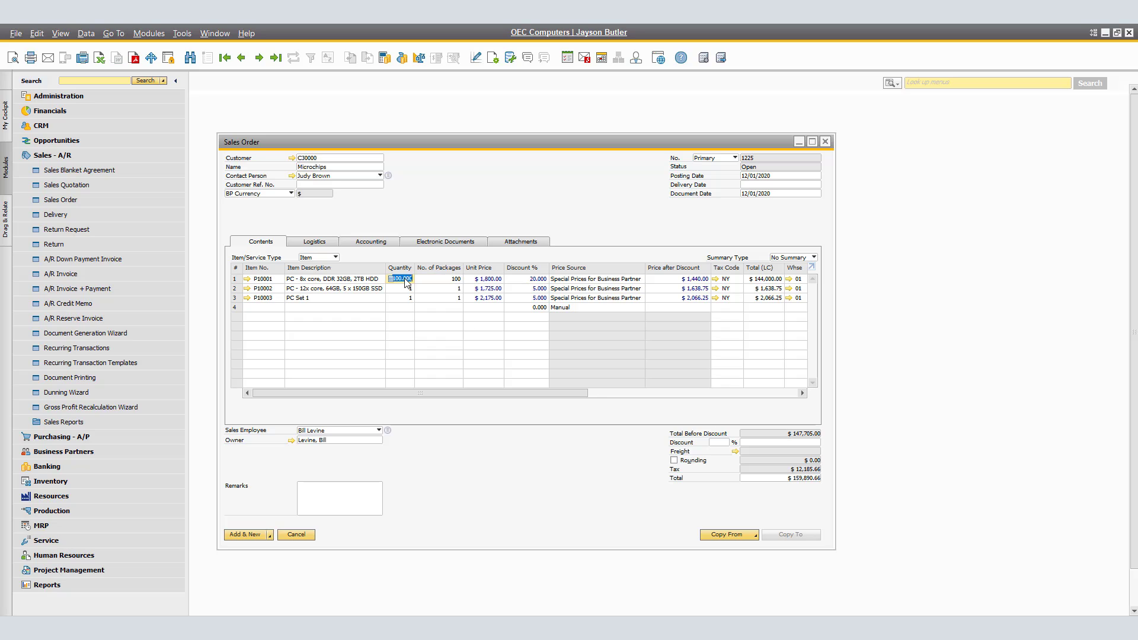
text(1)
key(Tab)
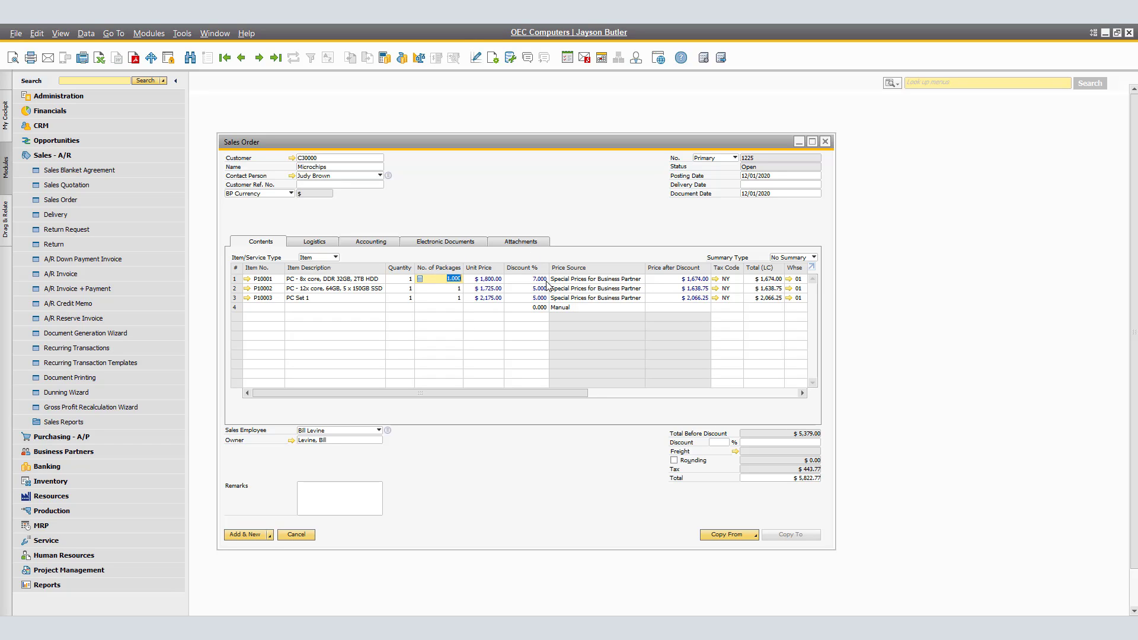
Review the price report for item P10001 in the sales order, then close it.
click(487, 282)
right_click(503, 283)
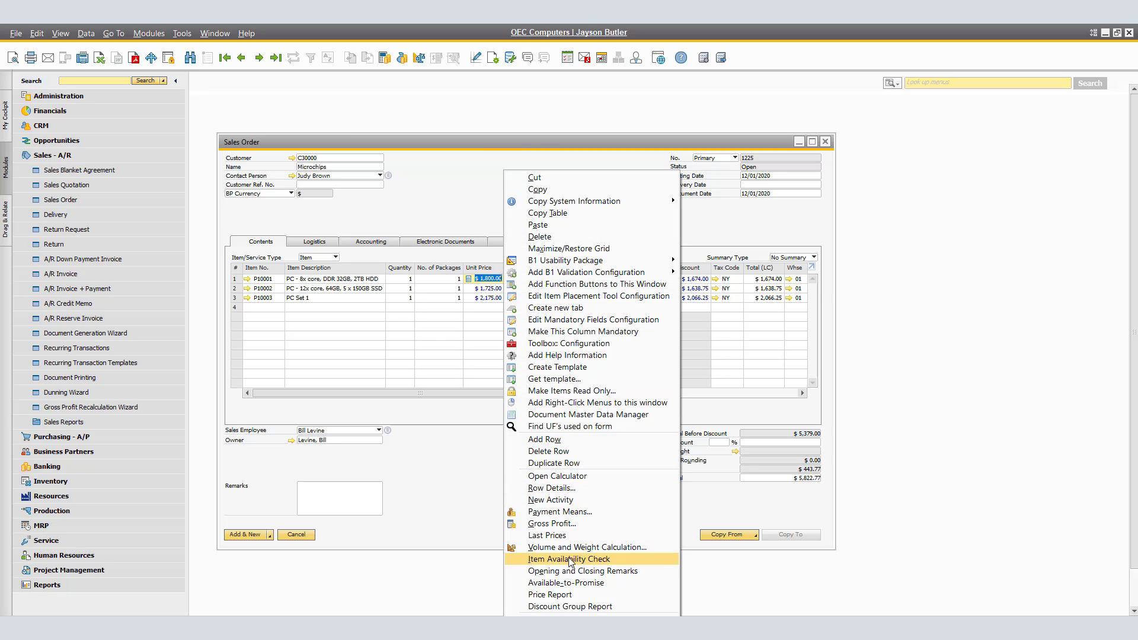
click(557, 594)
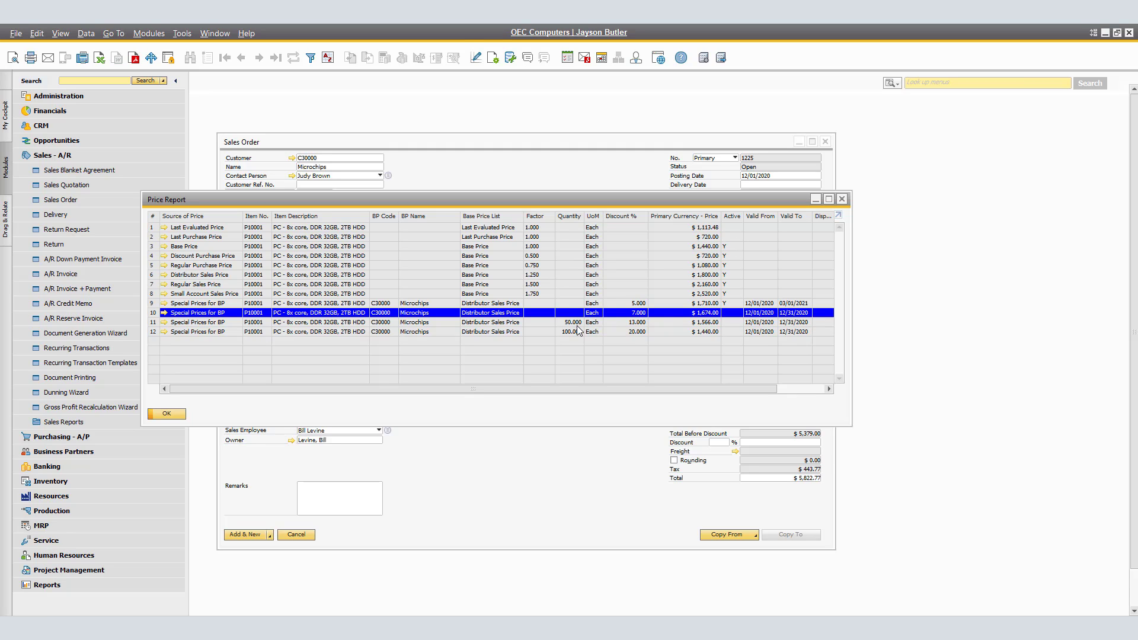
click(167, 413)
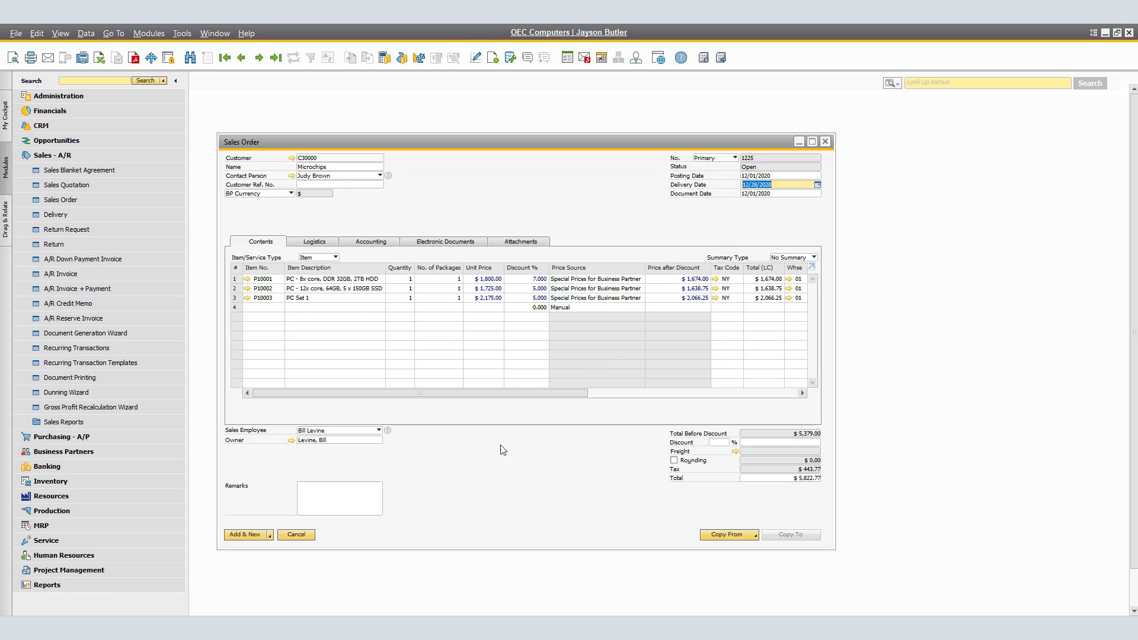
Add the sales order with delivery date 12/28/2020 applied to its existing rows, and display the last saved order.
click(242, 534)
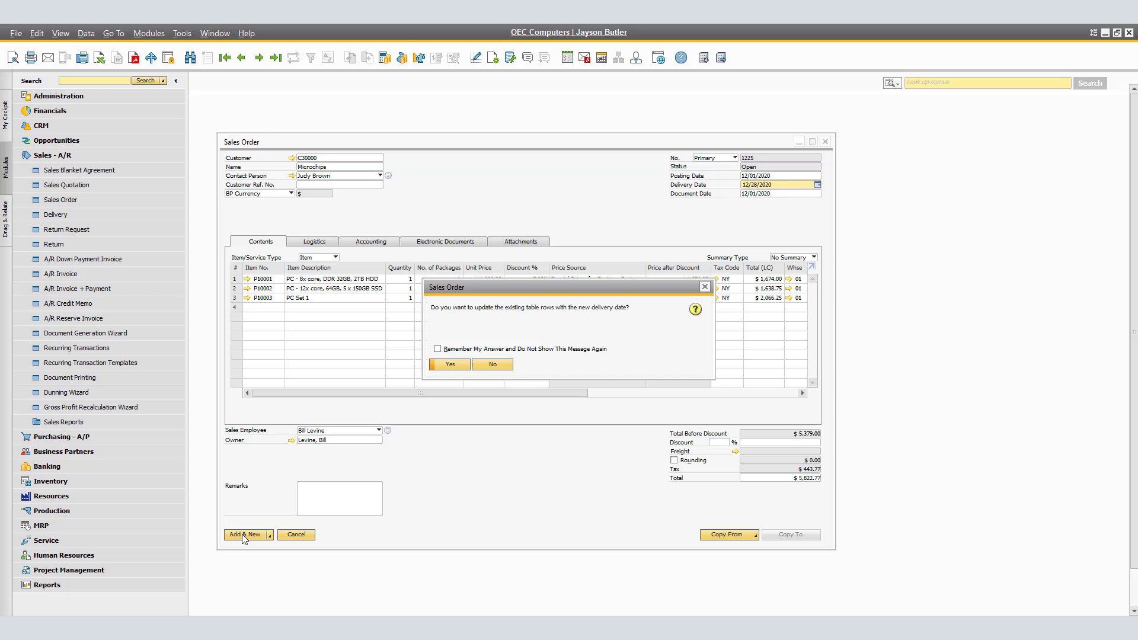
click(450, 364)
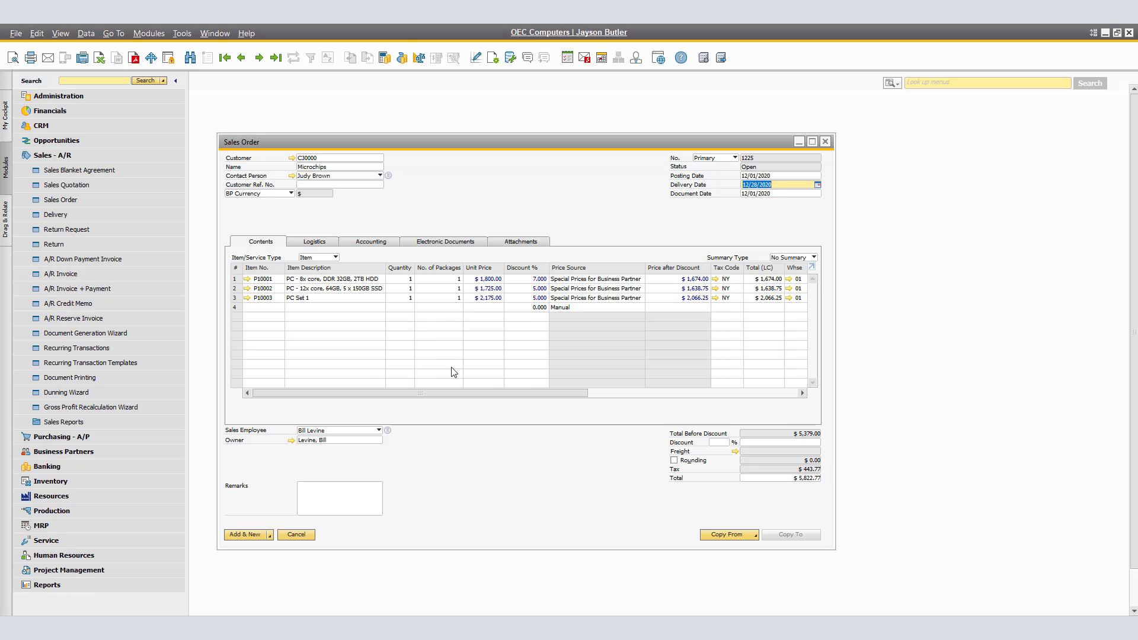
click(256, 535)
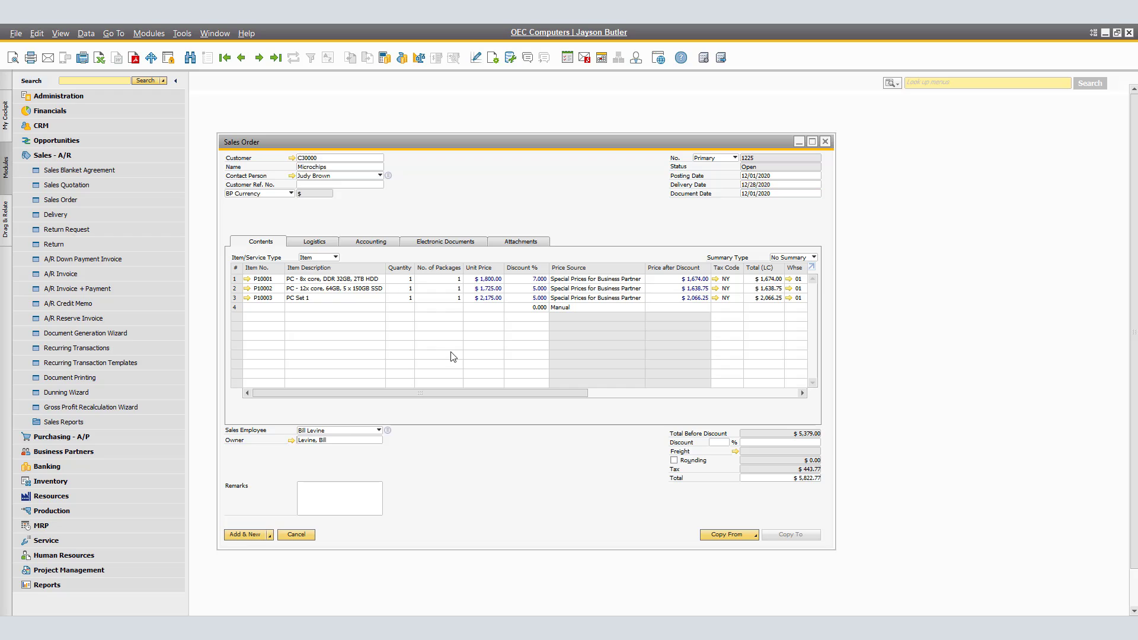
click(275, 58)
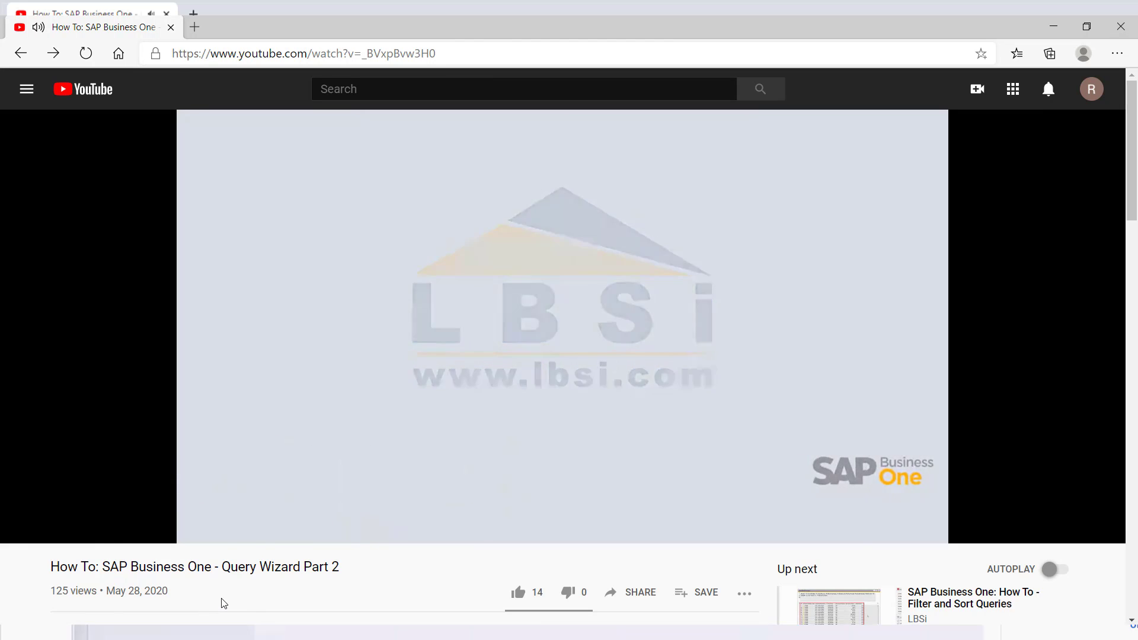
Subscribe to the LBSi channel on YouTube and set its notifications to All.
scroll(225, 601, down, 1)
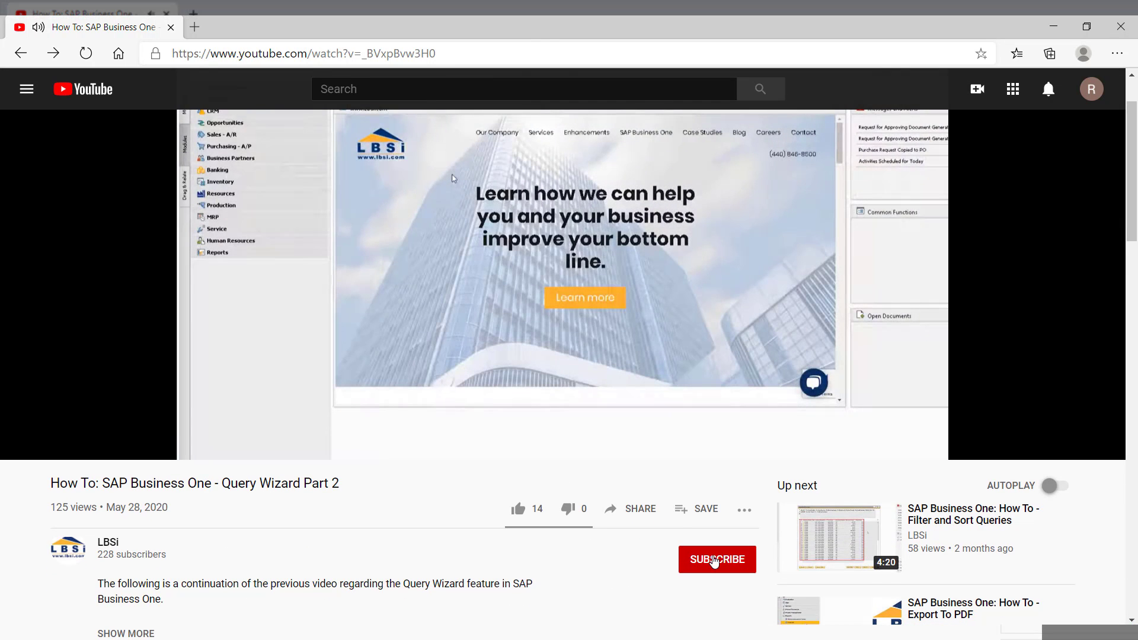
click(714, 561)
click(744, 559)
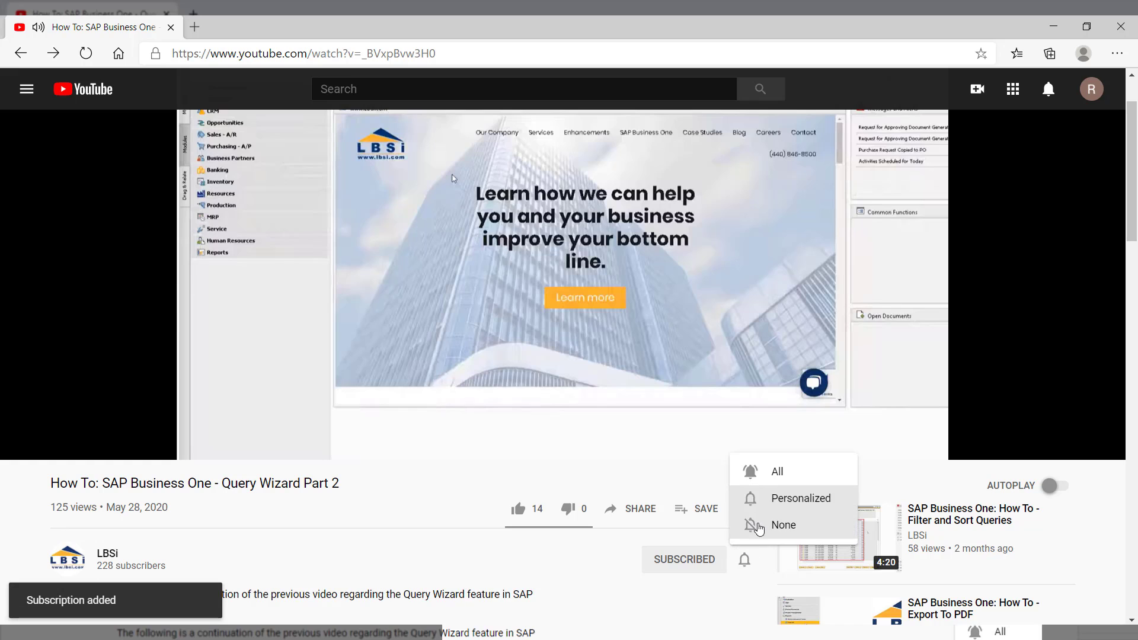
click(775, 472)
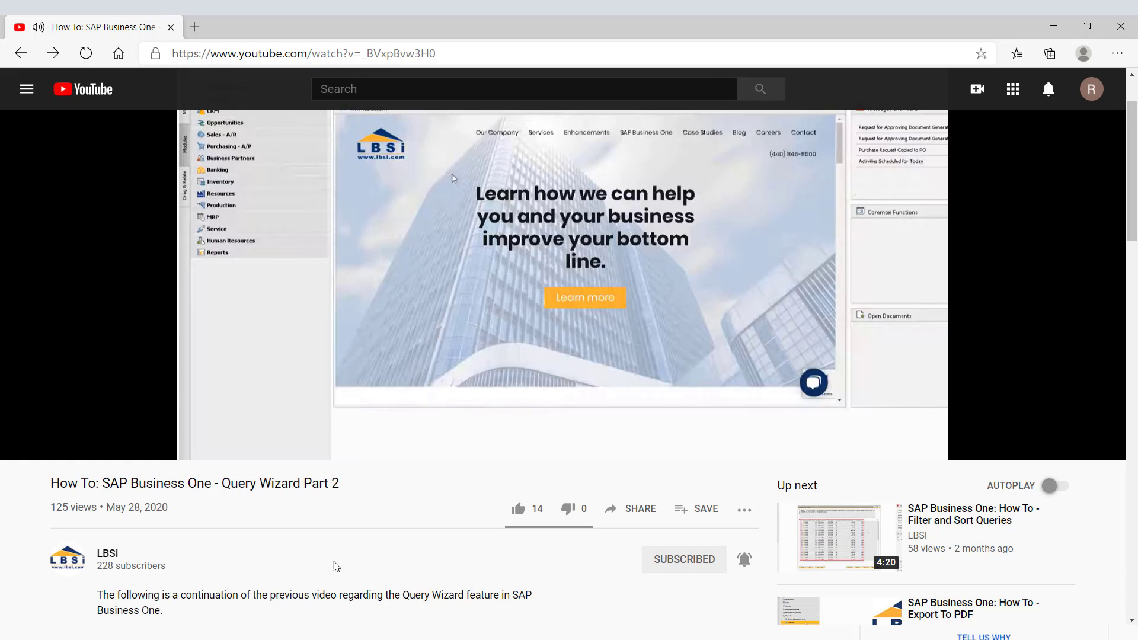
Open the LBSi channel page on YouTube and browse its uploaded videos.
click(66, 560)
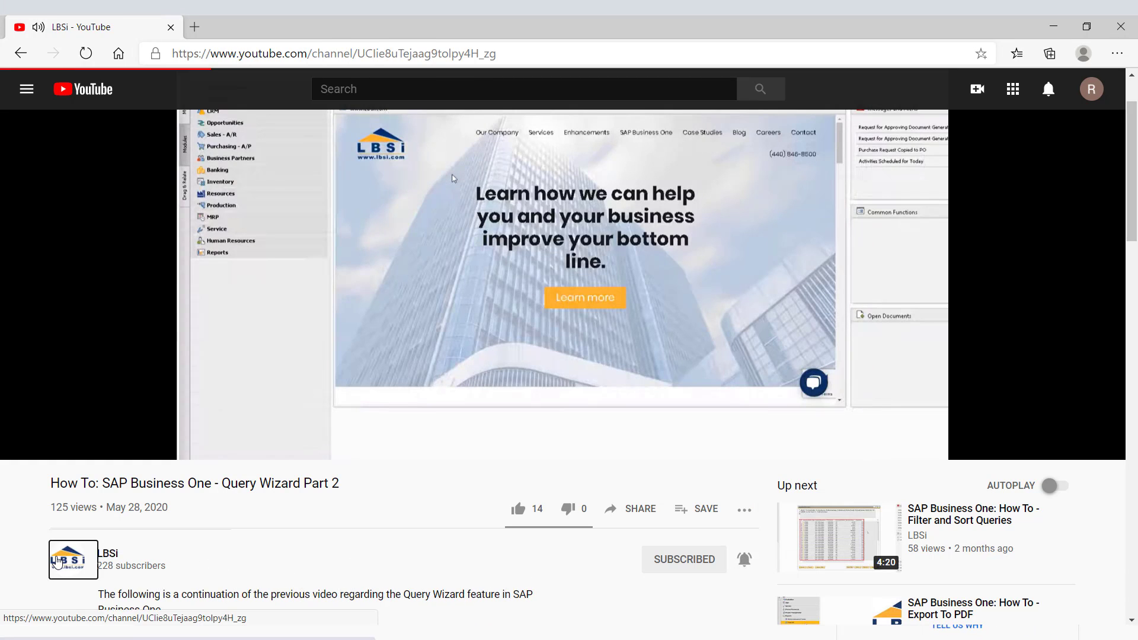
scroll(719, 452, down, 1)
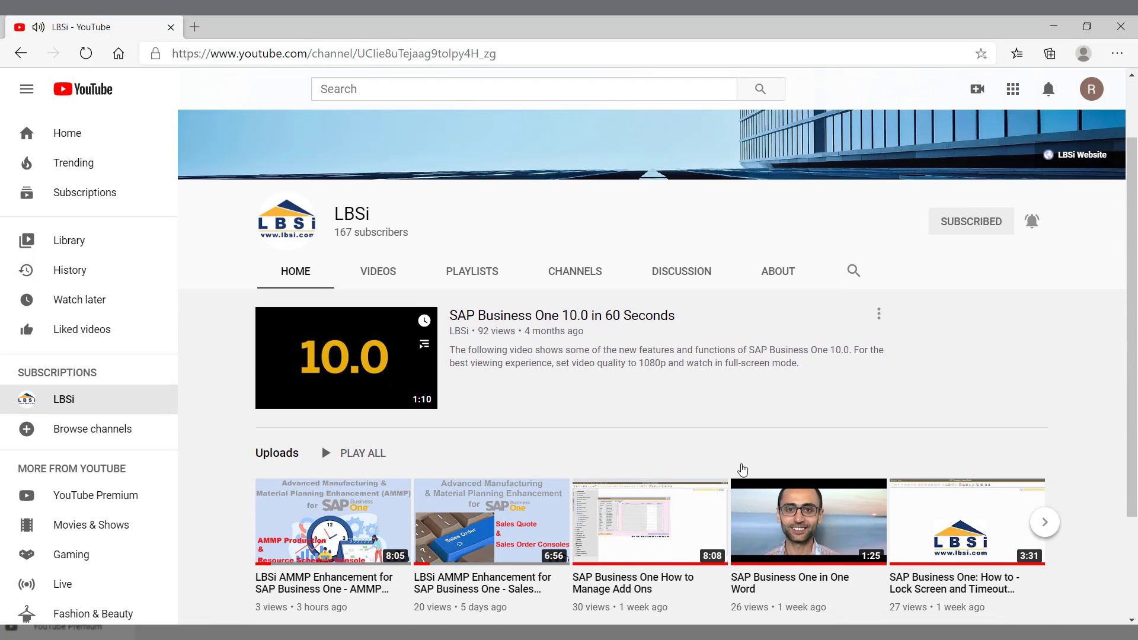
click(1044, 522)
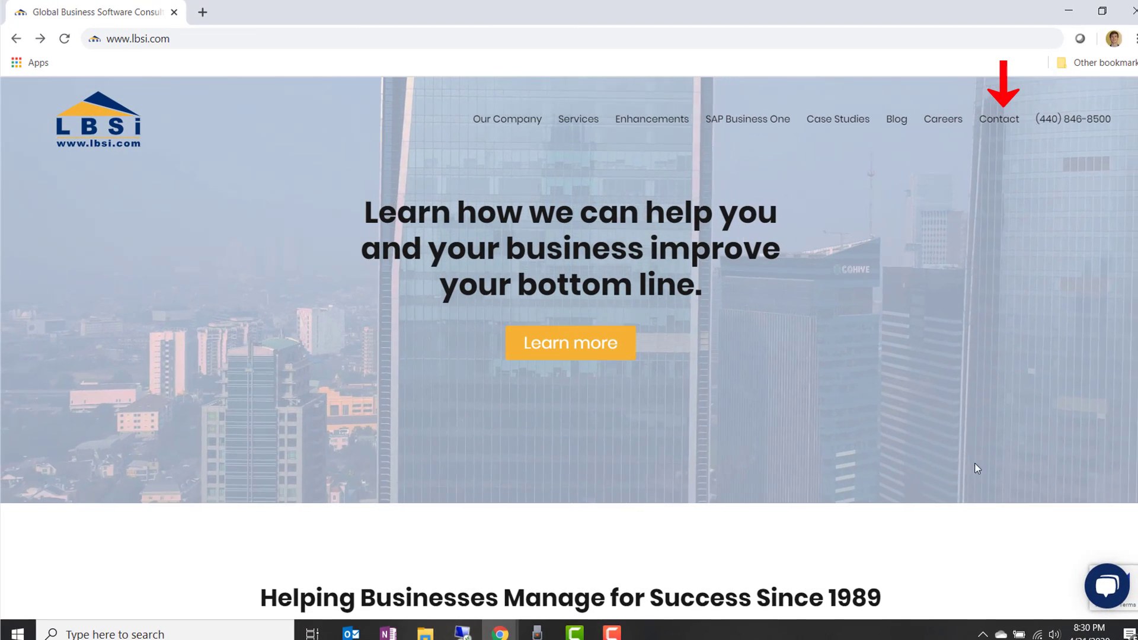
Open the contact page of the LBSi website and view its contact form.
click(993, 121)
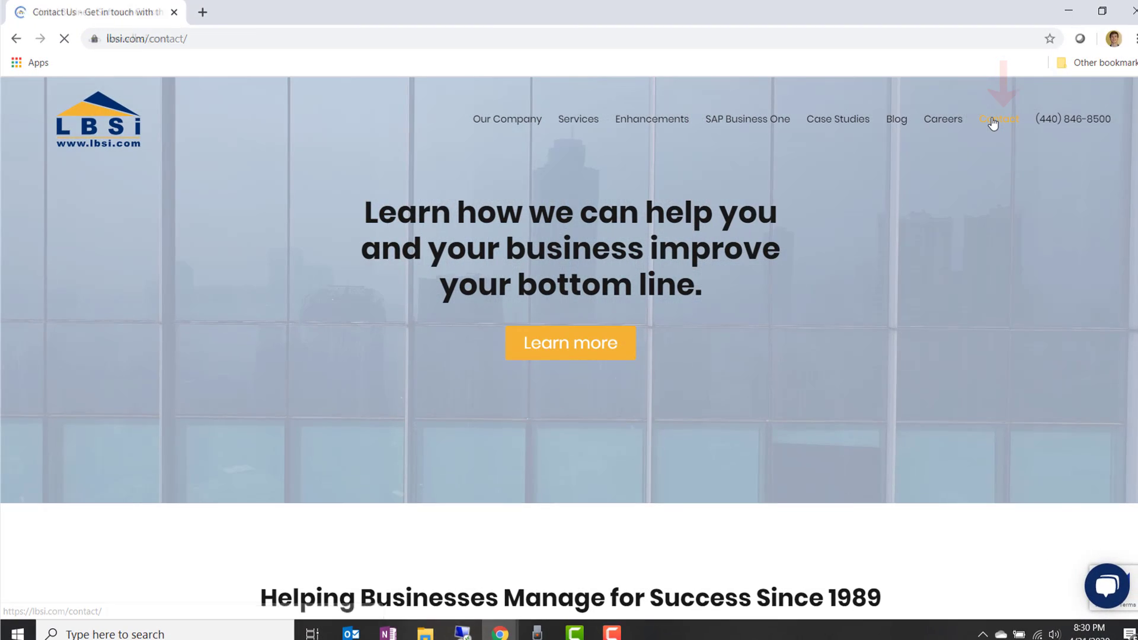
scroll(990, 119, down, 1)
scroll(569, 415, down, 3)
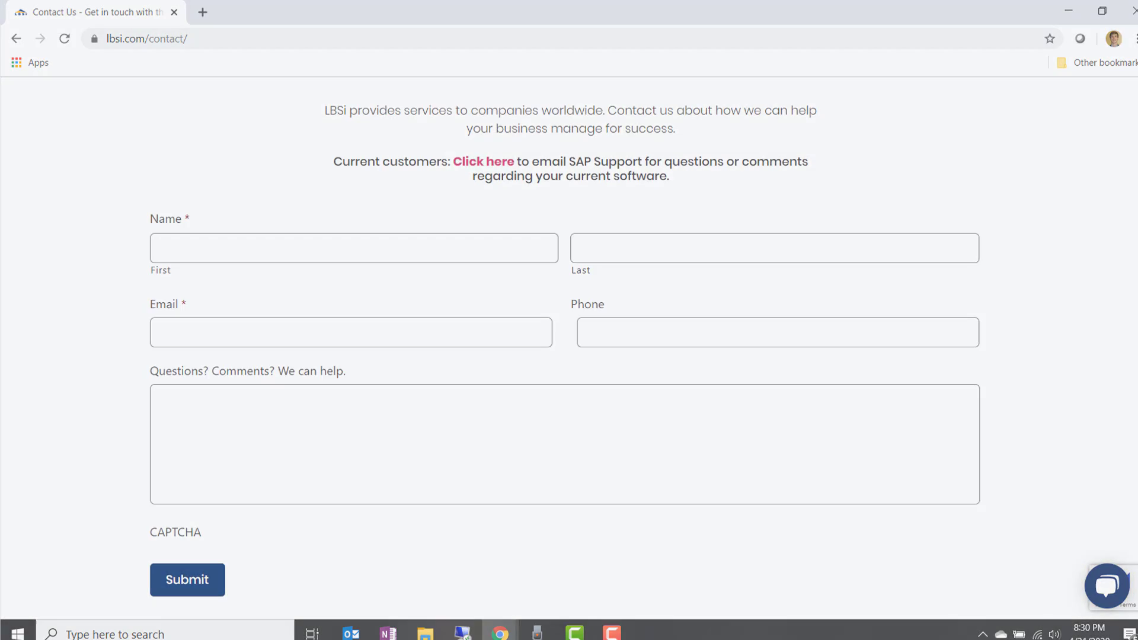